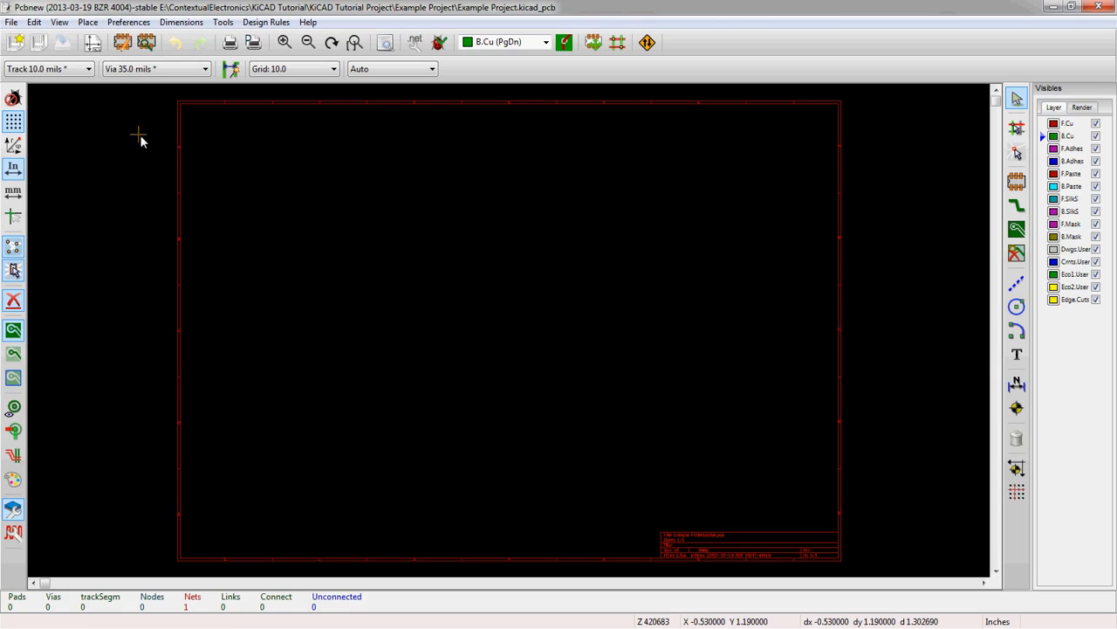
click(153, 100)
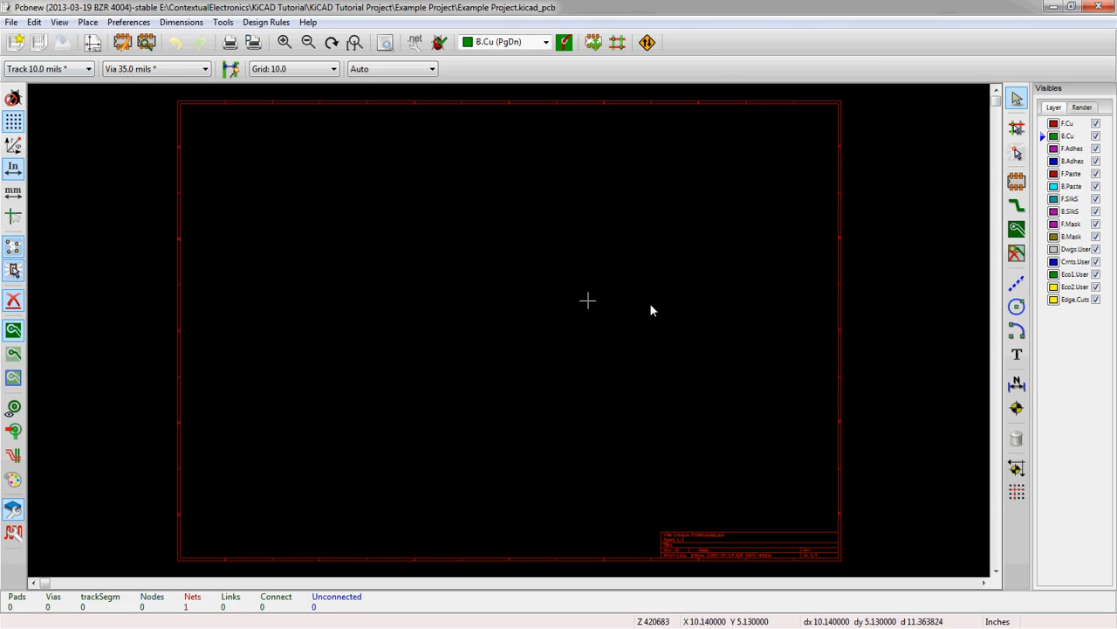
click(1069, 377)
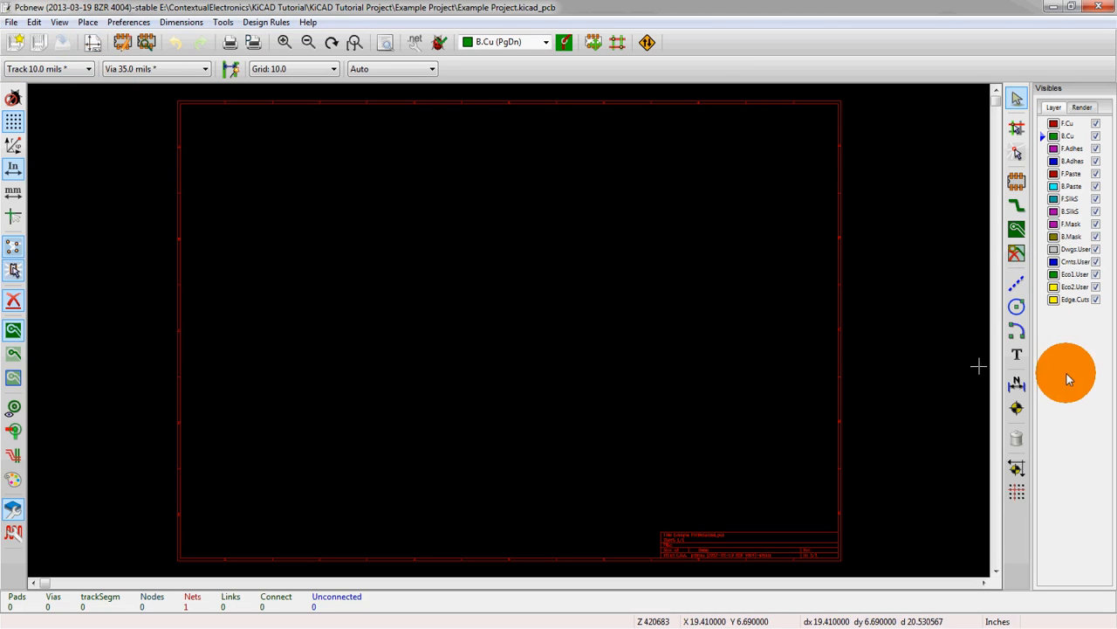
- Browse the dip_sockets and divers libraries in the footprint viewer, preview the TEZ-35x42 and TEZ-47x57 modules, and close the viewer
click(145, 44)
click(34, 141)
click(22, 97)
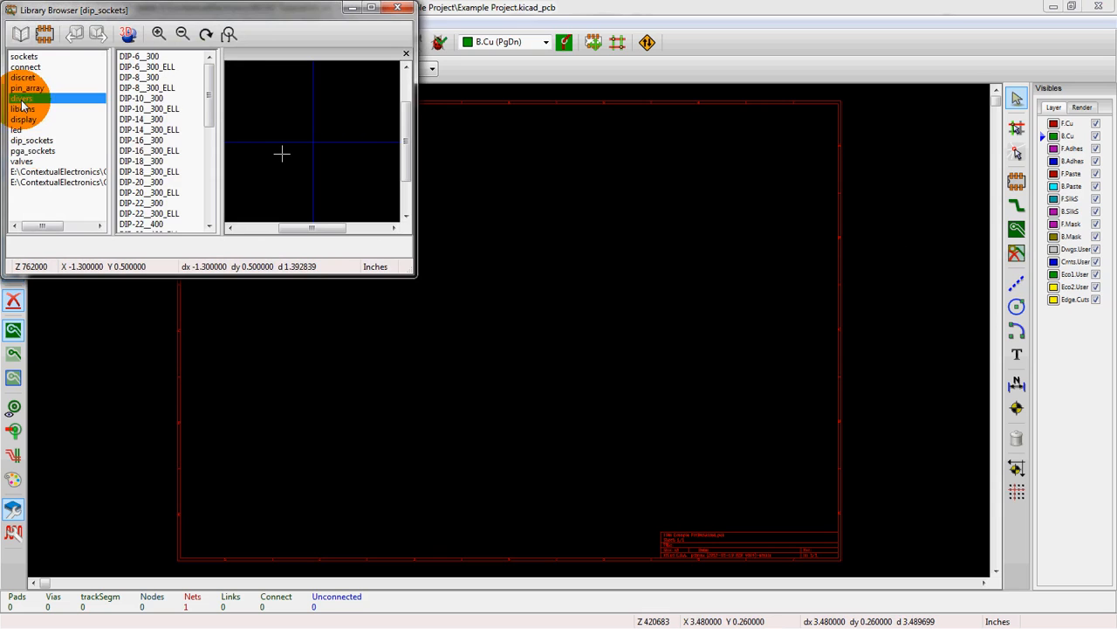
click(138, 150)
click(137, 183)
scroll(136, 180, down, 1)
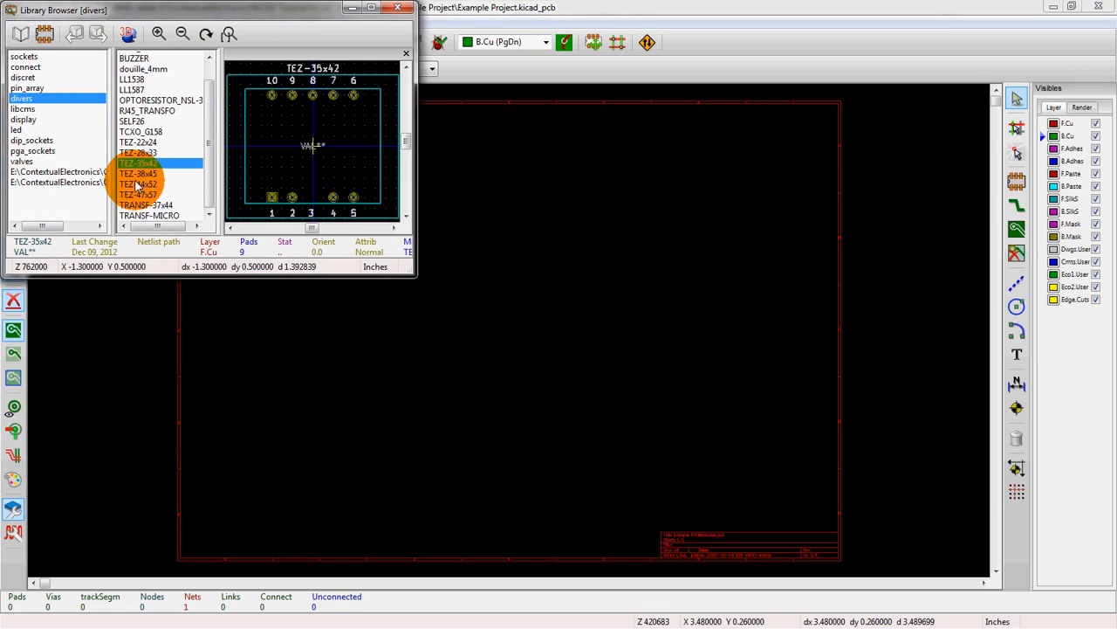
click(132, 193)
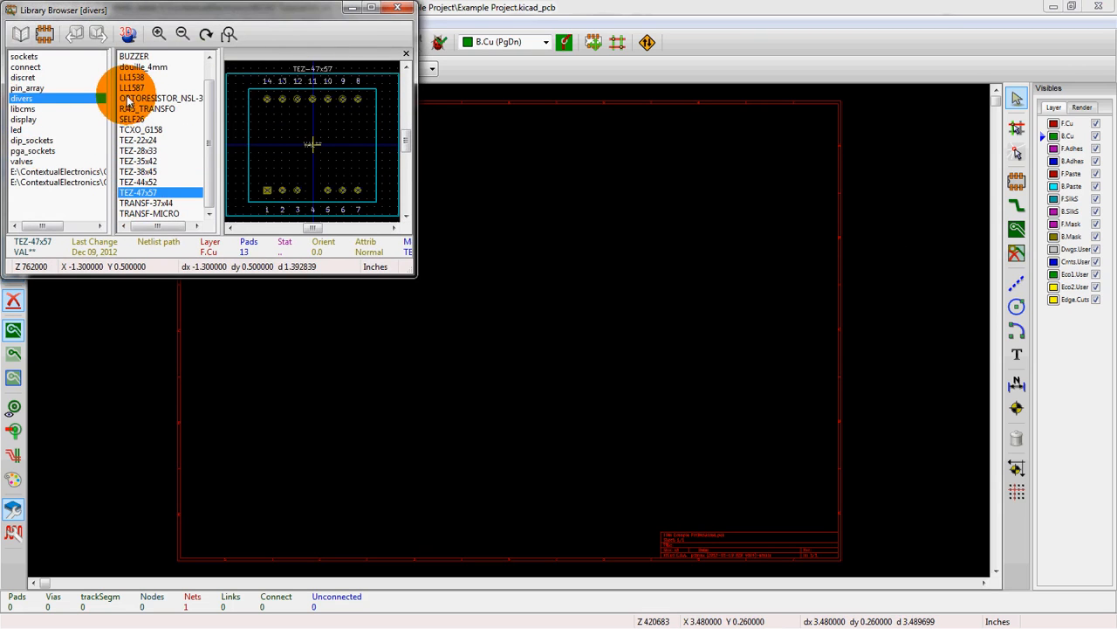
click(129, 33)
click(182, 48)
click(398, 8)
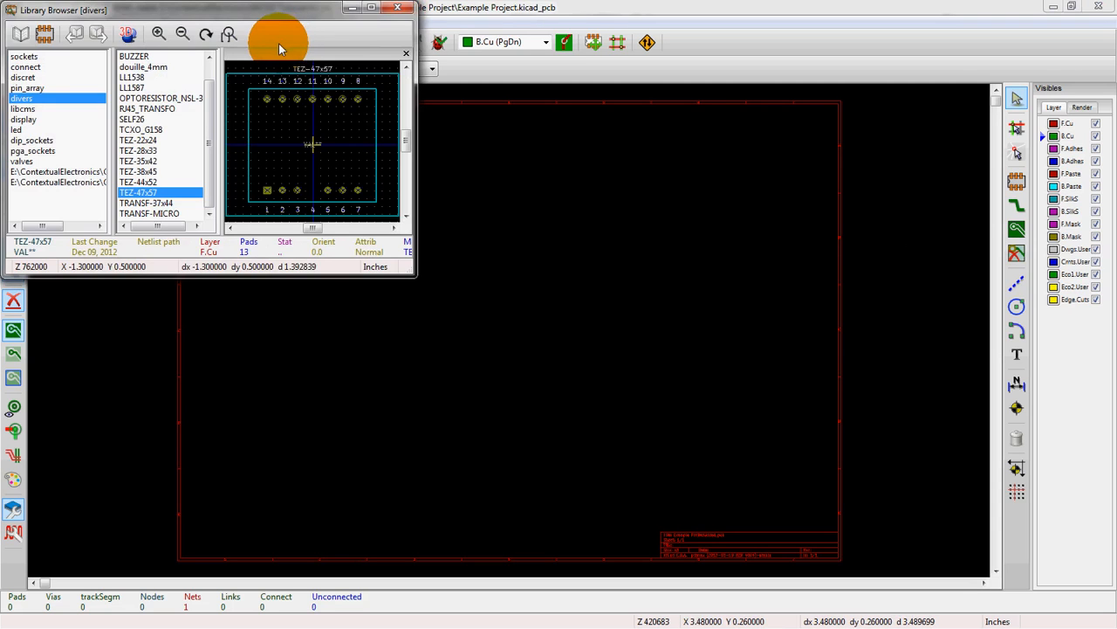
click(395, 8)
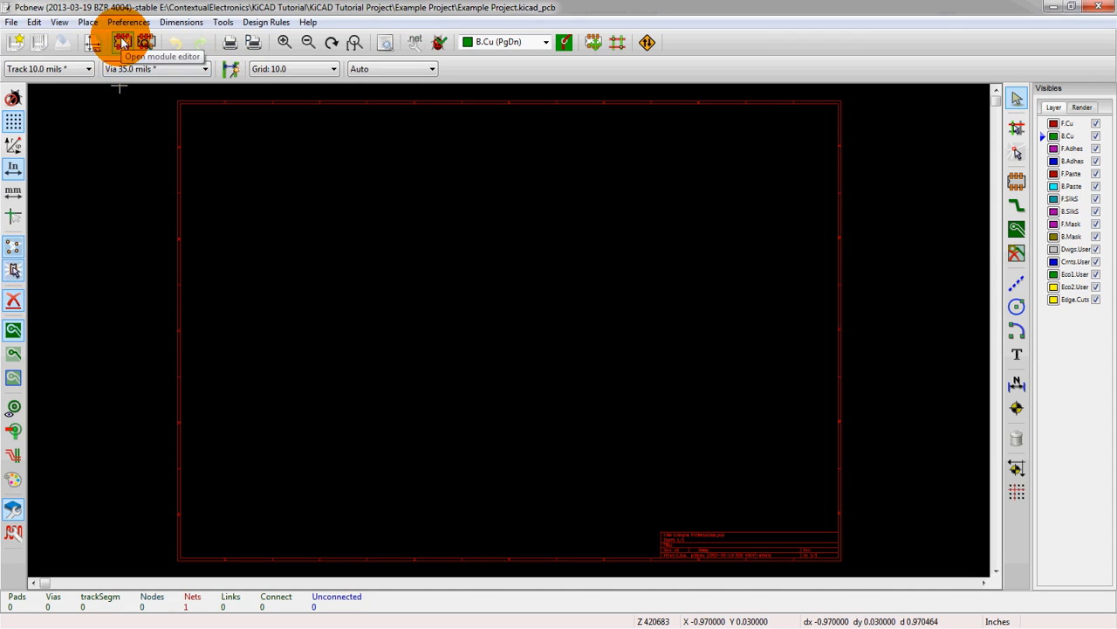
- Open the module editor and make discret the active library
click(122, 42)
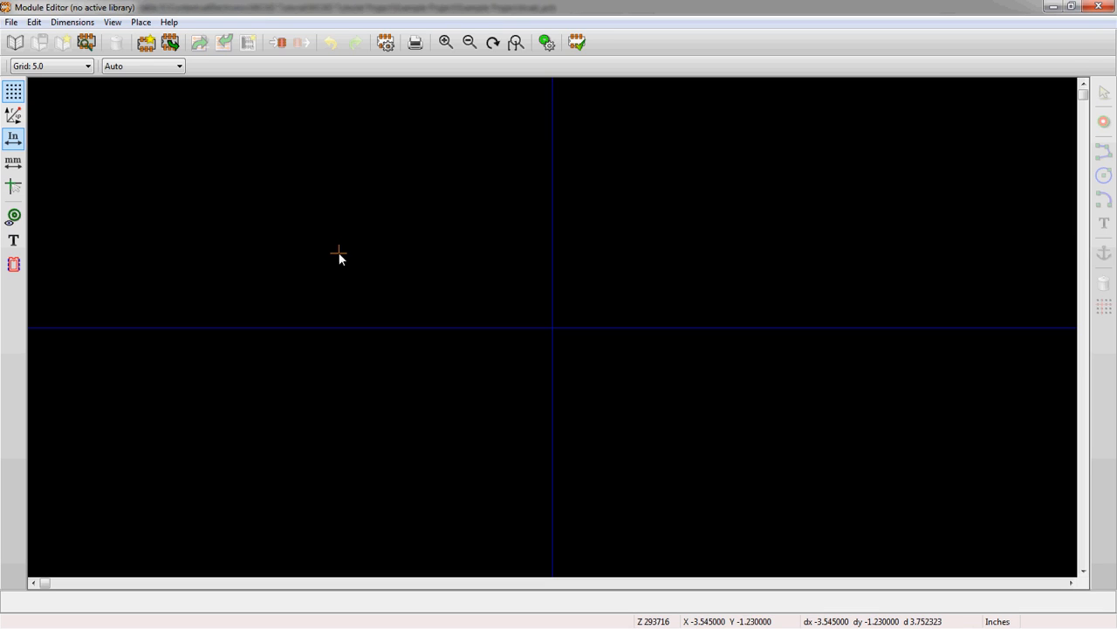
click(14, 42)
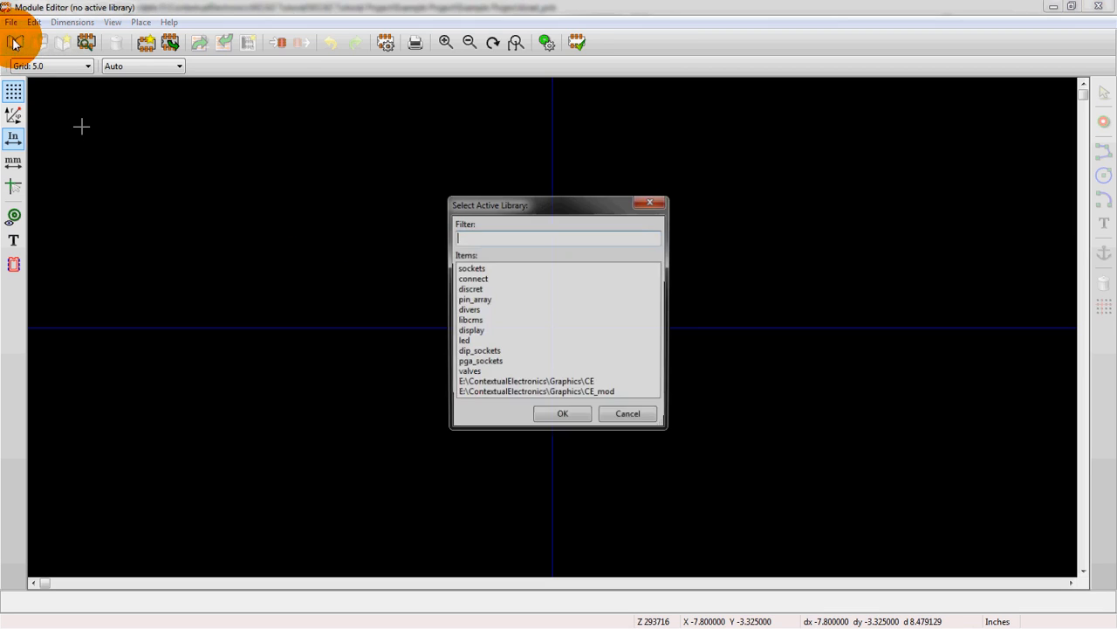
double_click(468, 289)
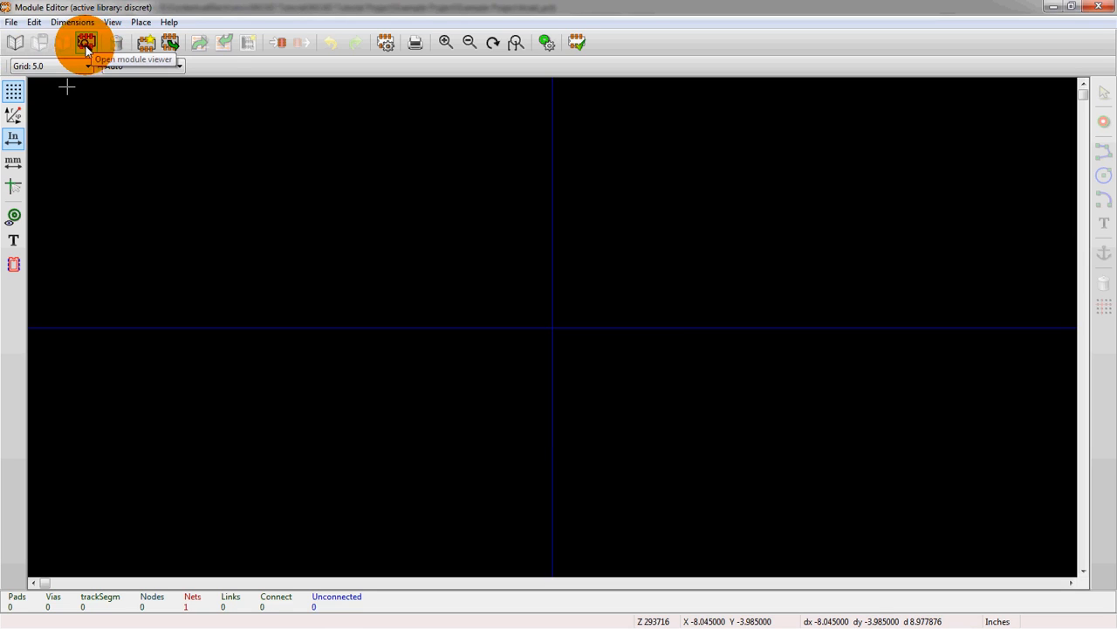
- Load the LM2931 module from the full list of the discret library
click(166, 45)
click(604, 349)
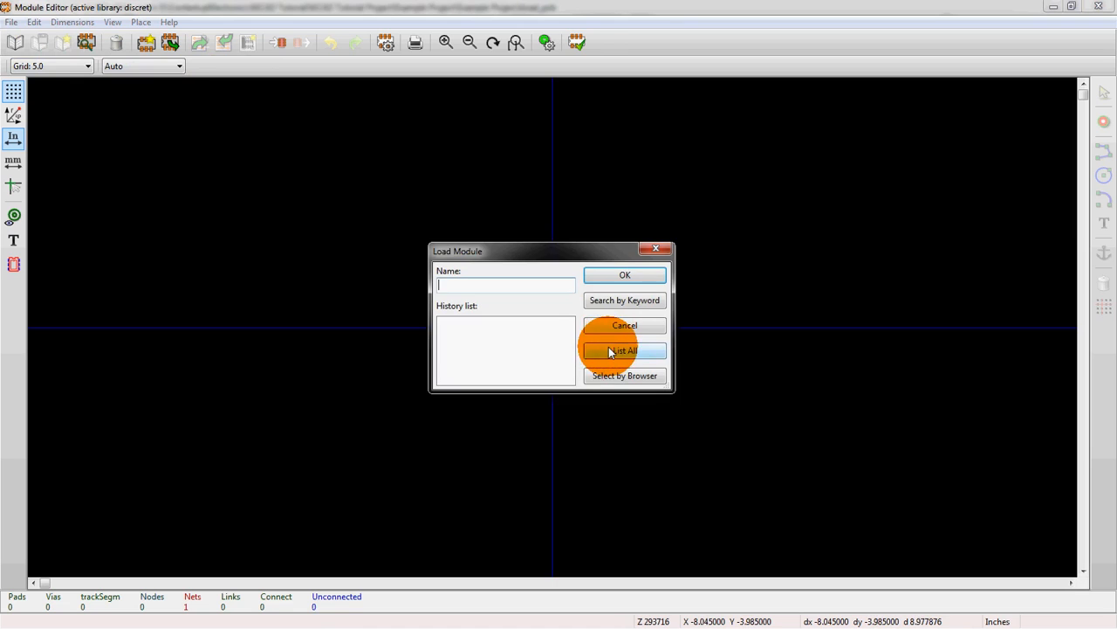
click(514, 360)
scroll(514, 358, down, 10)
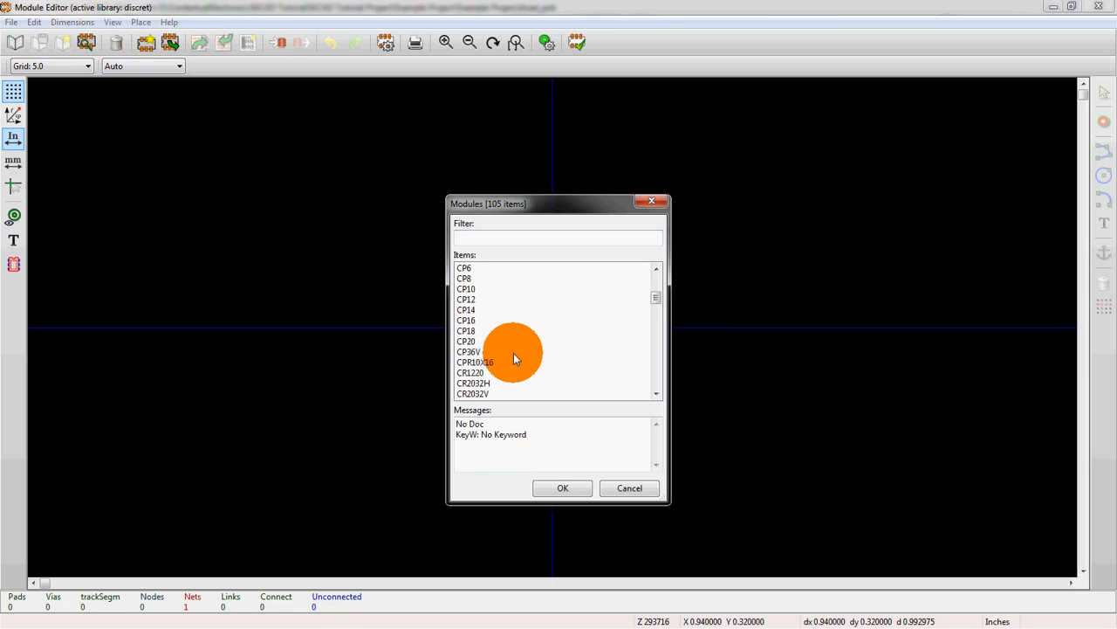
scroll(512, 356, down, 7)
scroll(509, 346, up, 1)
scroll(510, 345, up, 3)
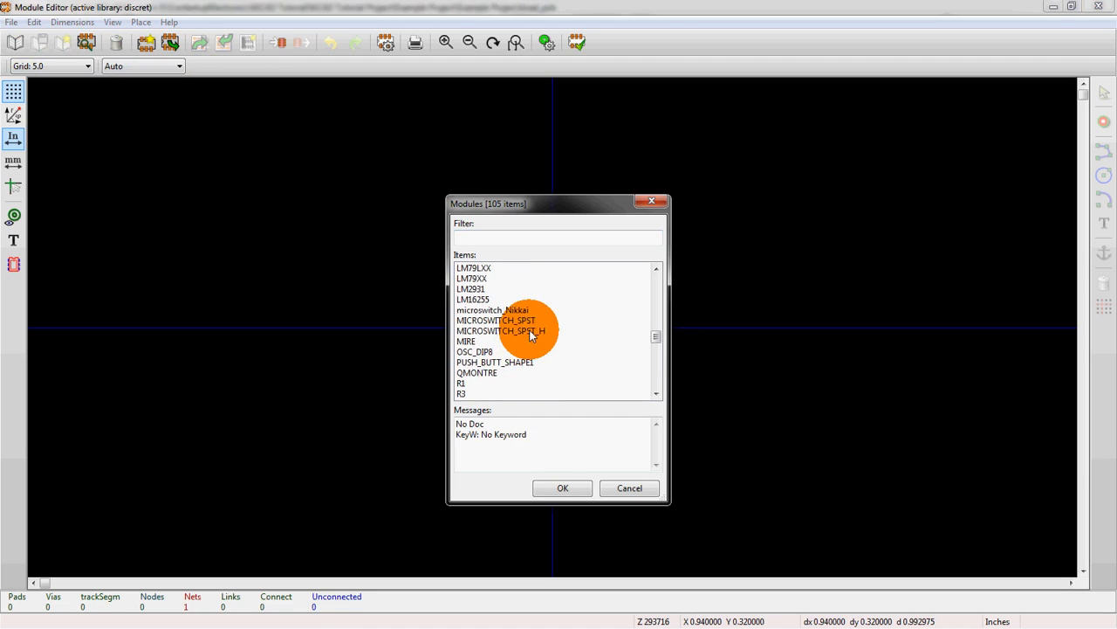
click(474, 322)
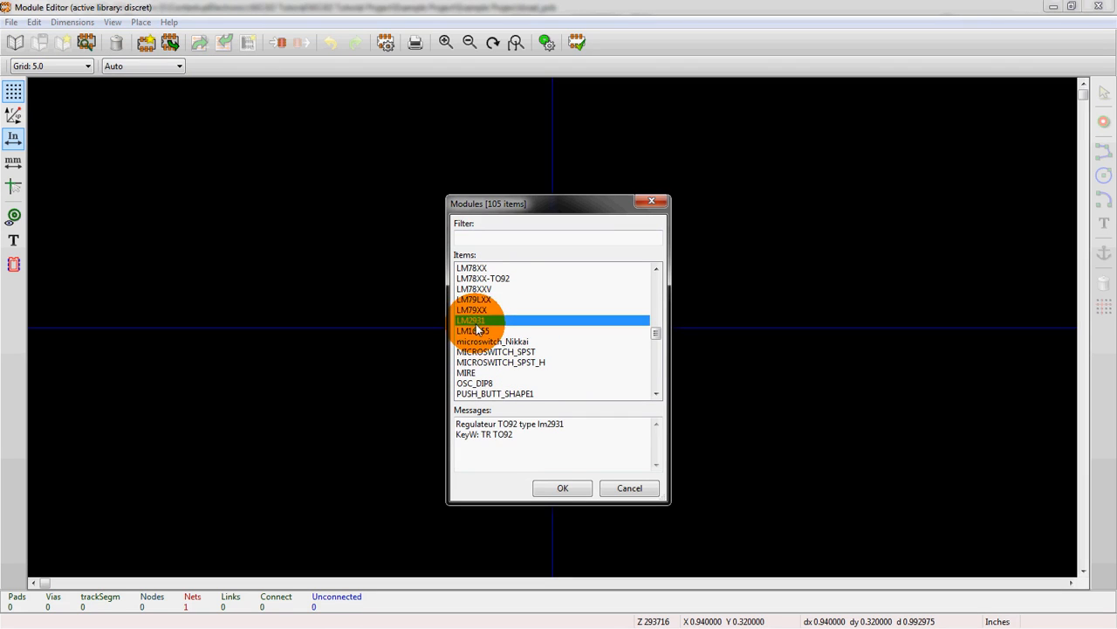
double_click(554, 323)
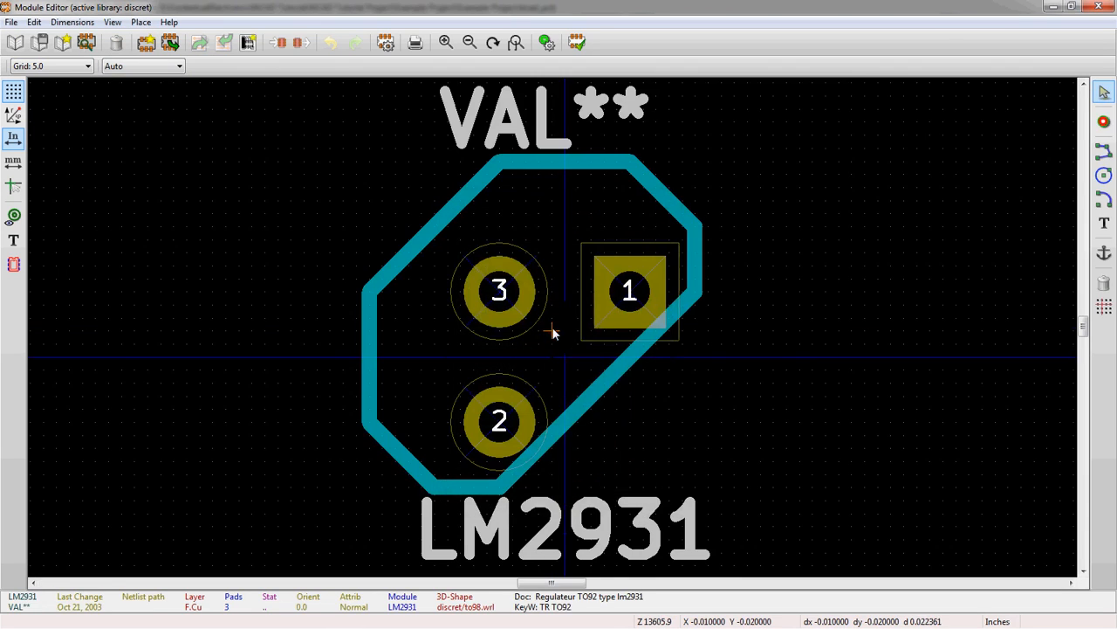
- Examine the LM2931 footprint's pads, silkscreen outline, and reference and value texts
scroll(553, 330, up, 2)
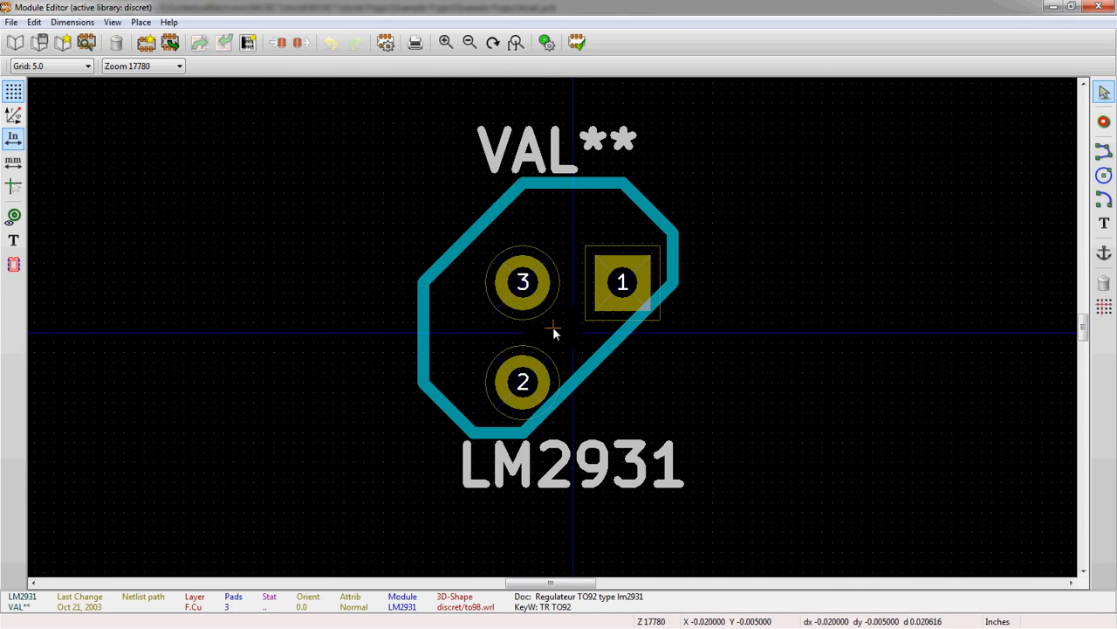
scroll(553, 327, up, 1)
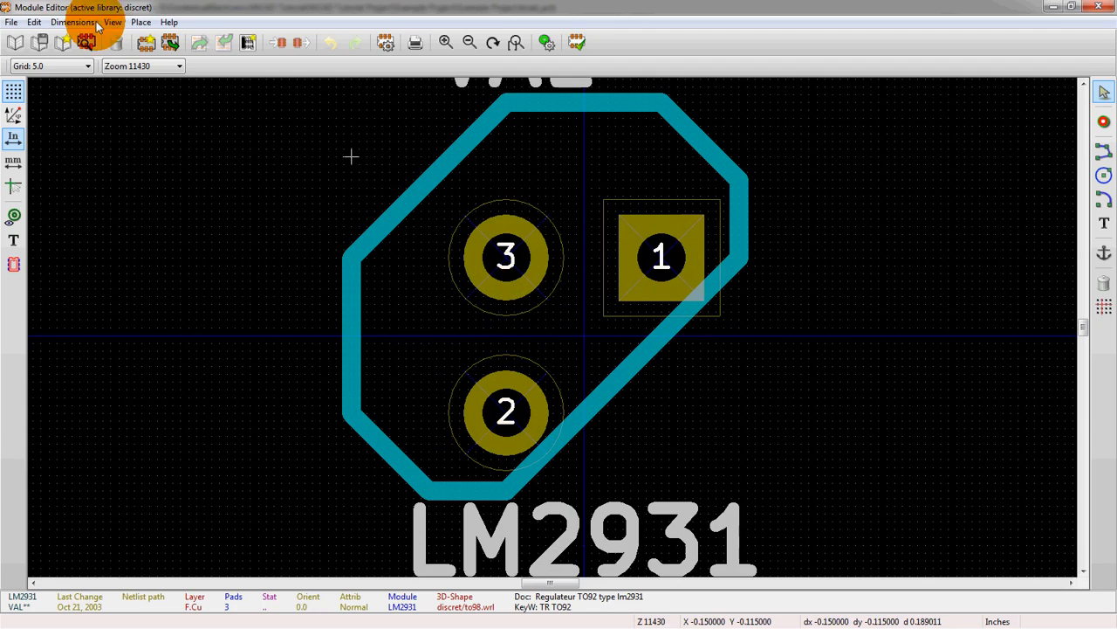
scroll(501, 427, down, 3)
scroll(553, 326, up, 3)
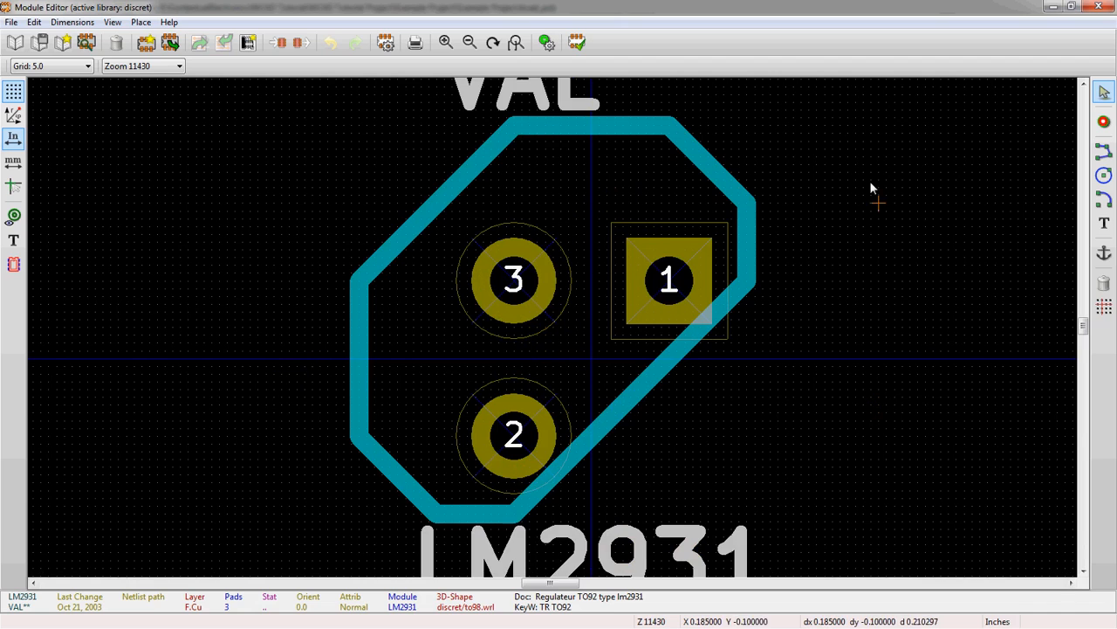
click(573, 571)
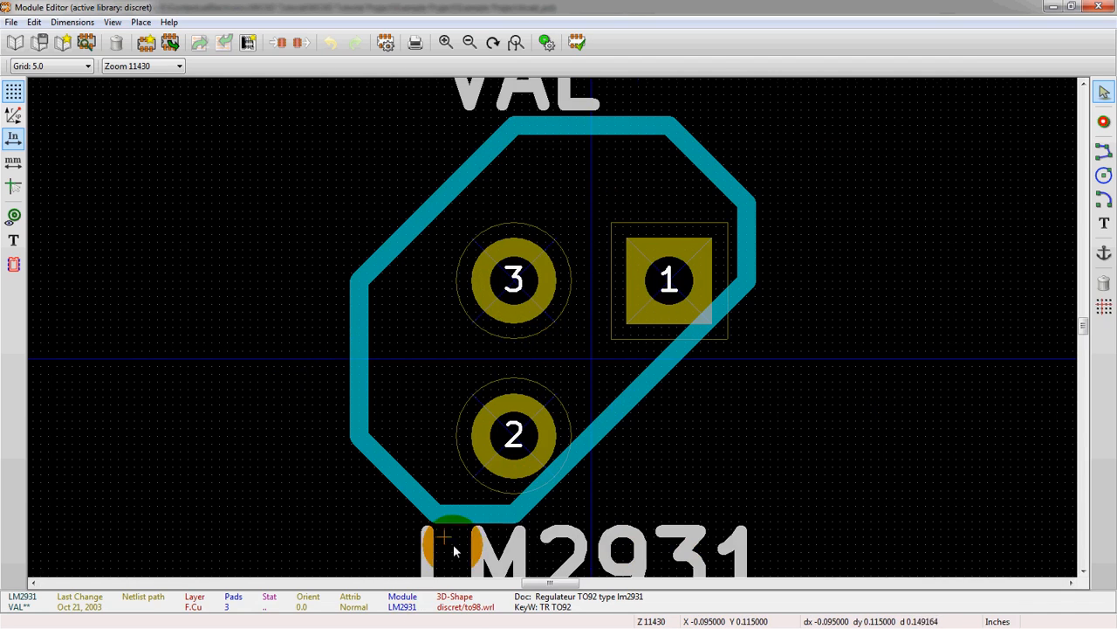
scroll(454, 548, down, 1)
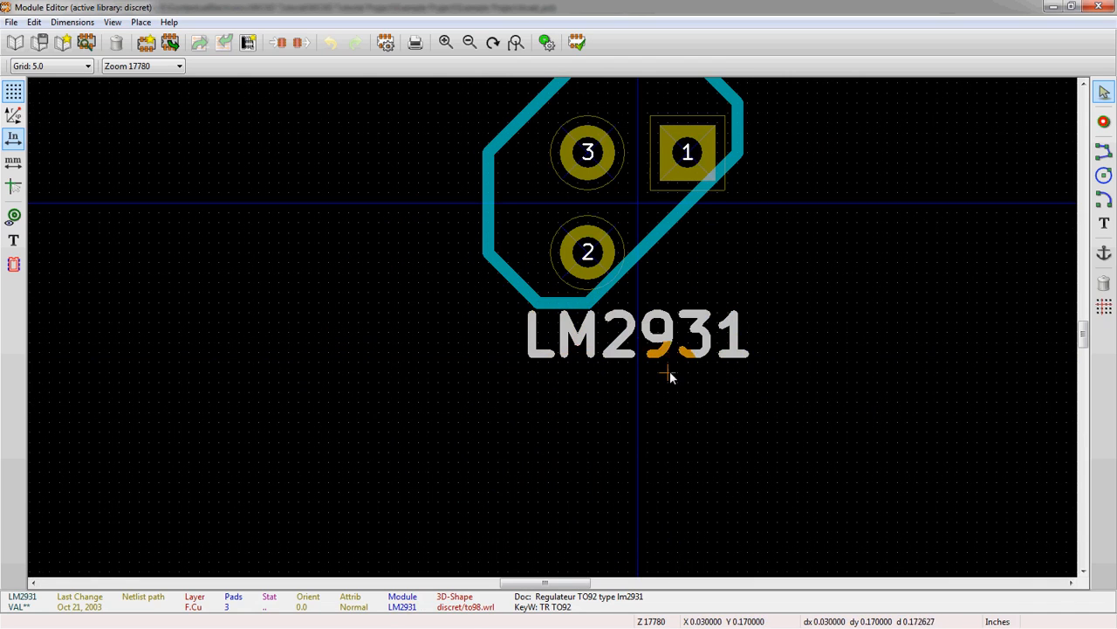
scroll(555, 334, down, 2)
scroll(536, 172, up, 1)
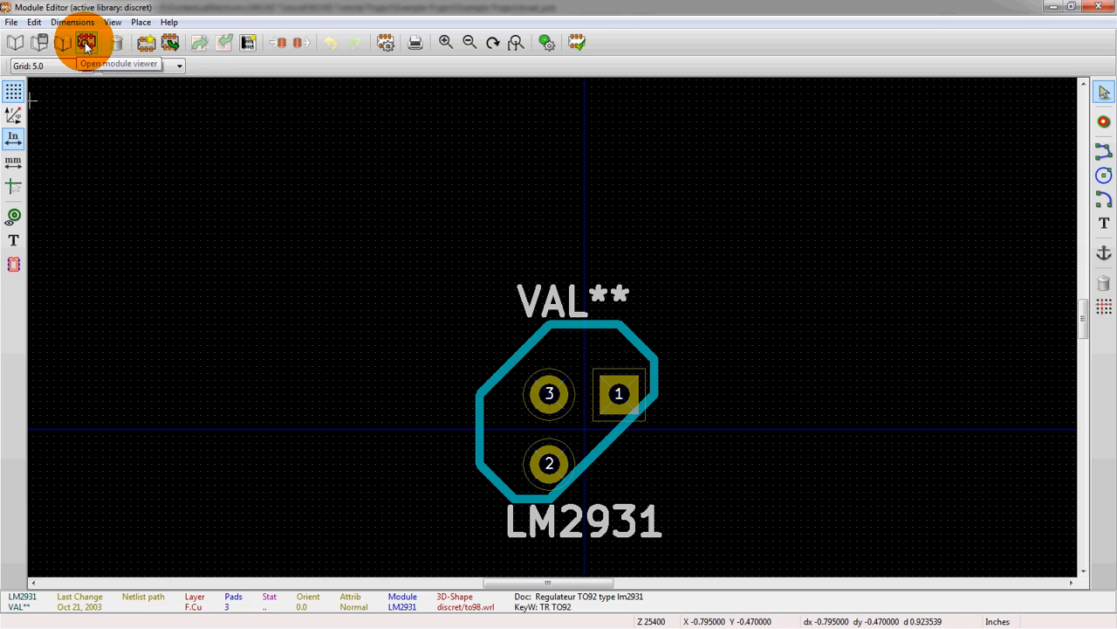
- Create a new module with the reference BrandNewFootprint and switch the cursor to the full-window crosshair
click(145, 46)
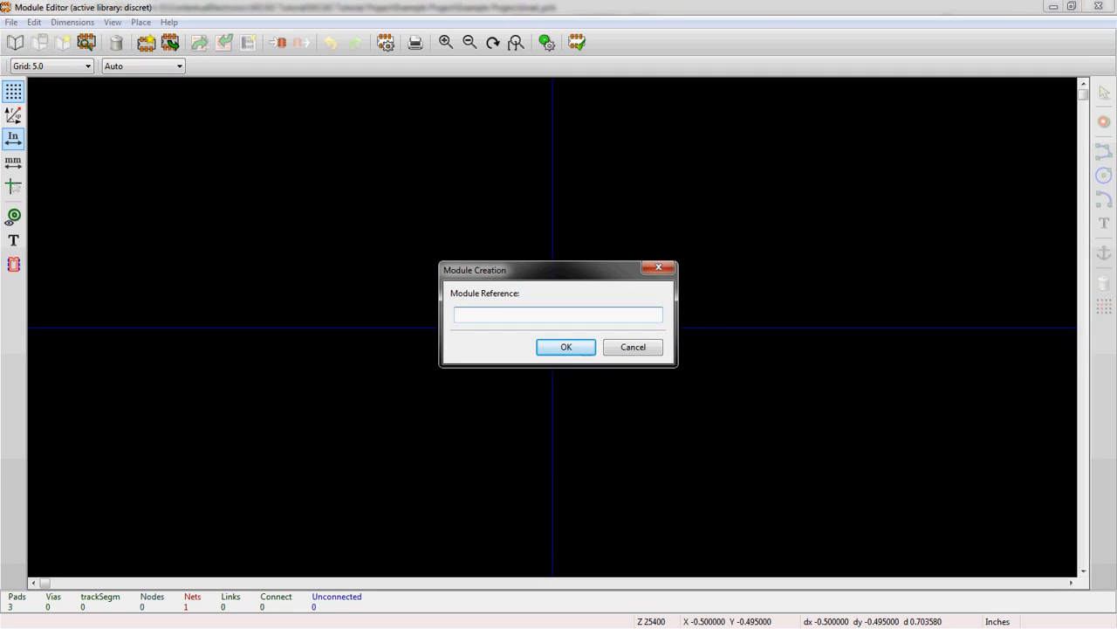
text(BrandNewFootprint)
key(Return)
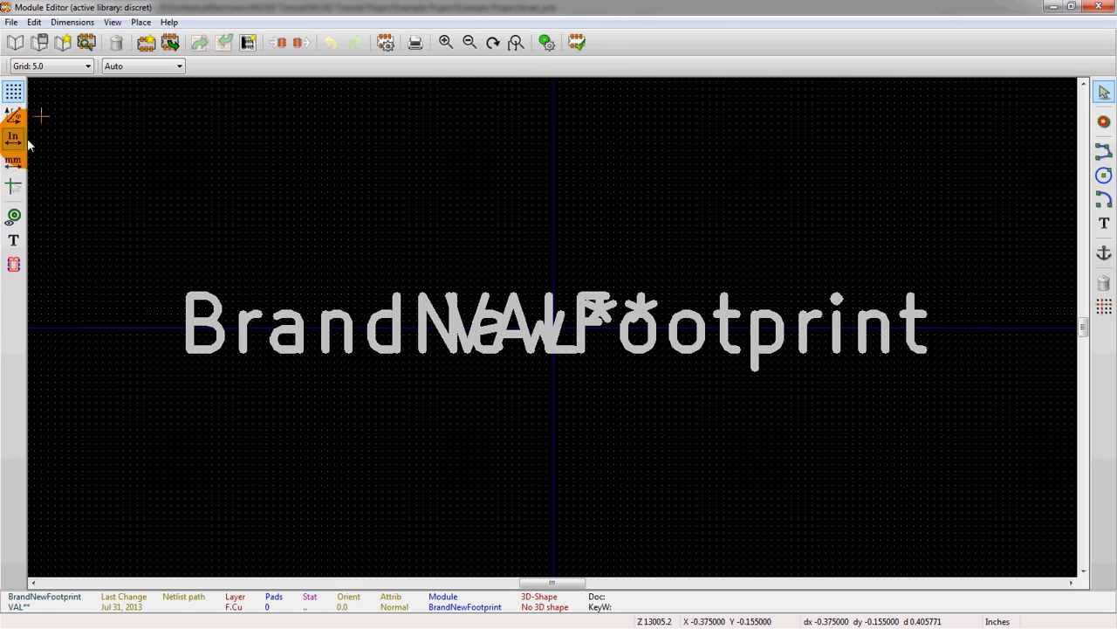
click(13, 184)
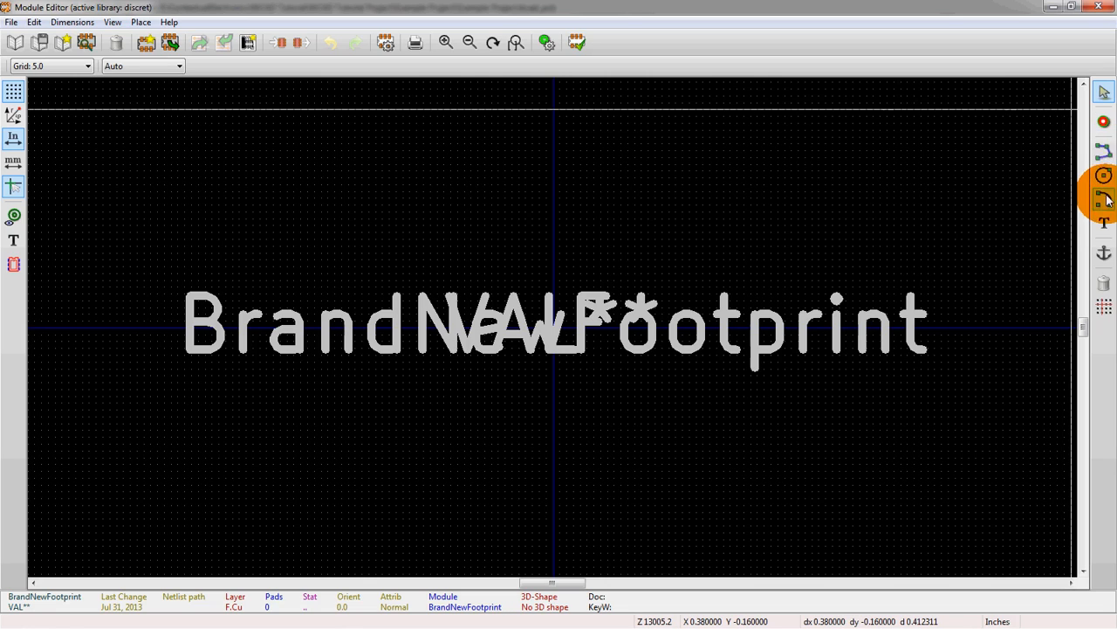
- Place the footprint's reference anchor above and left of the texts' centre, and set the grid origin to the right of the anchor
click(1105, 253)
click(457, 281)
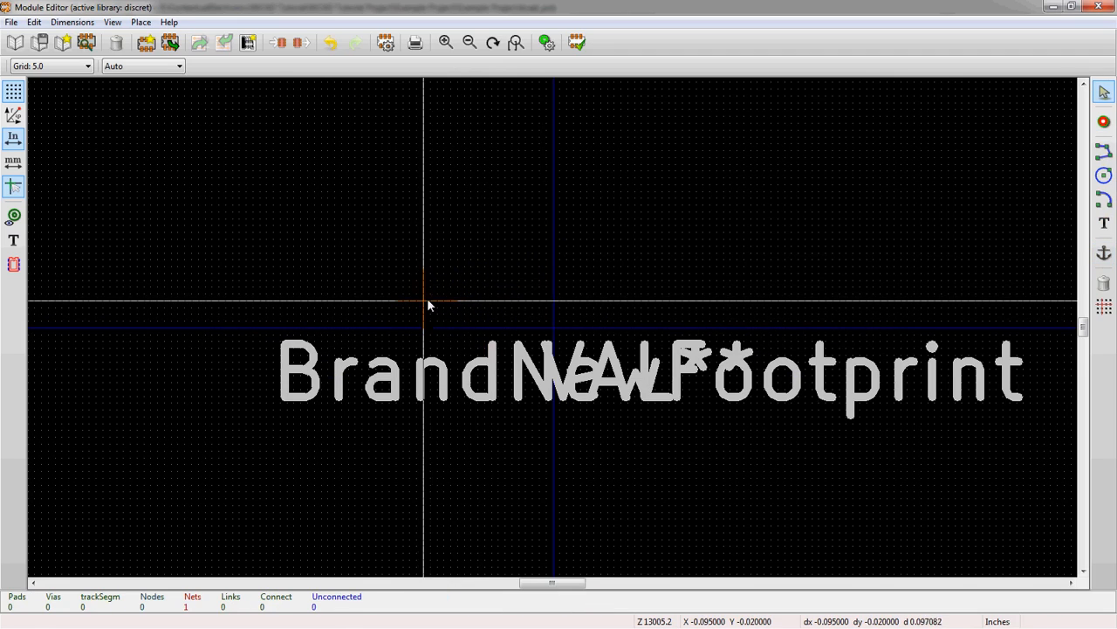
click(1103, 313)
click(629, 328)
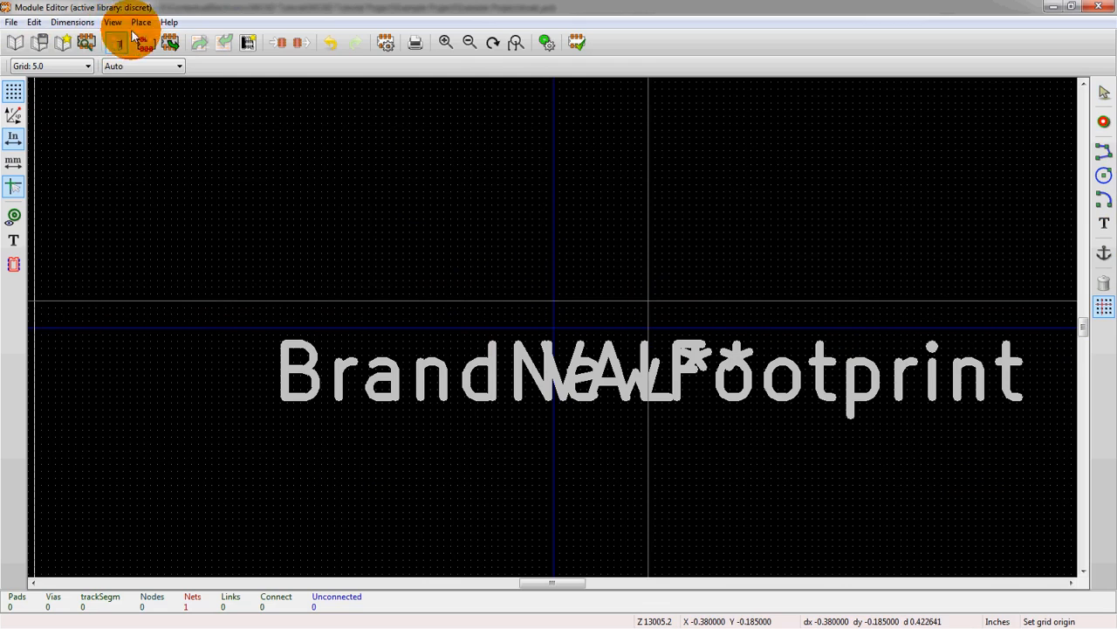
- Discard the current footprint and look through the discret library's full module list without loading one
click(172, 41)
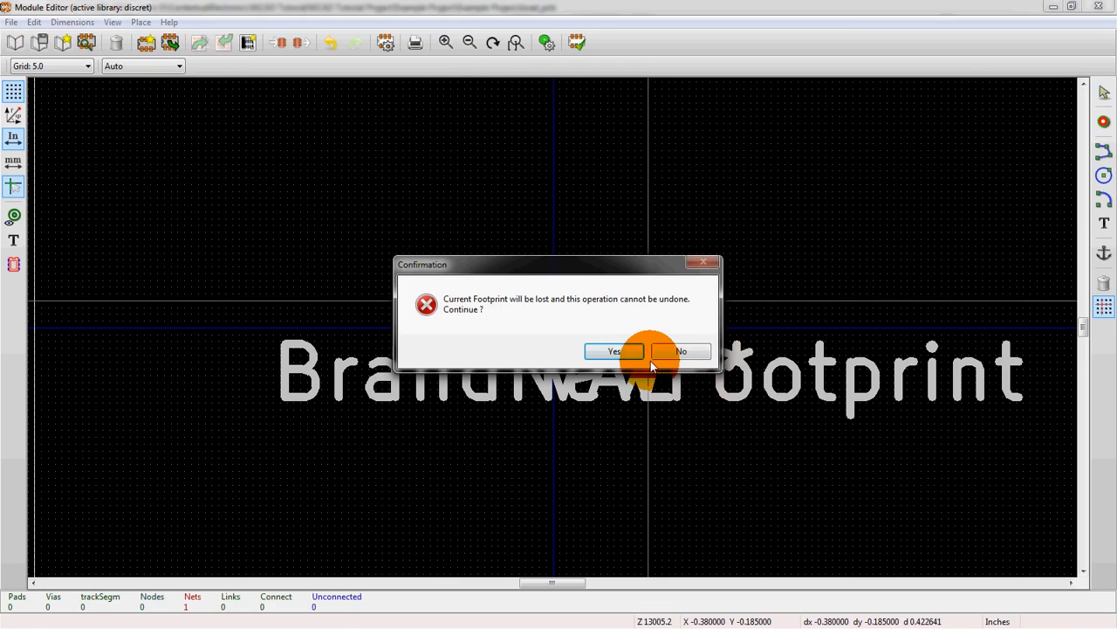
click(605, 352)
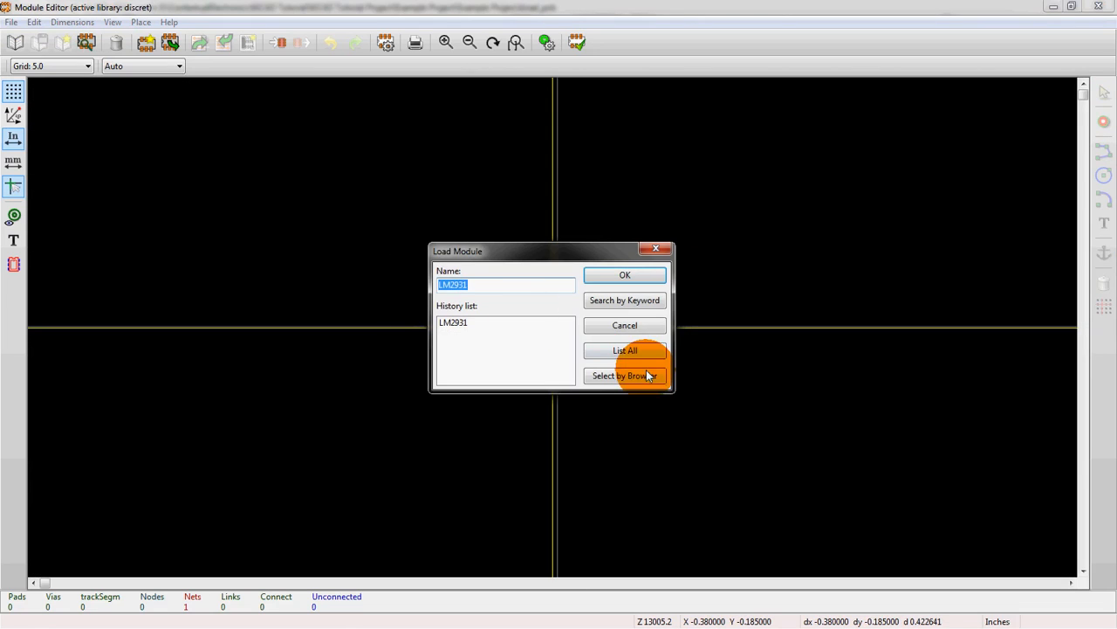
click(634, 360)
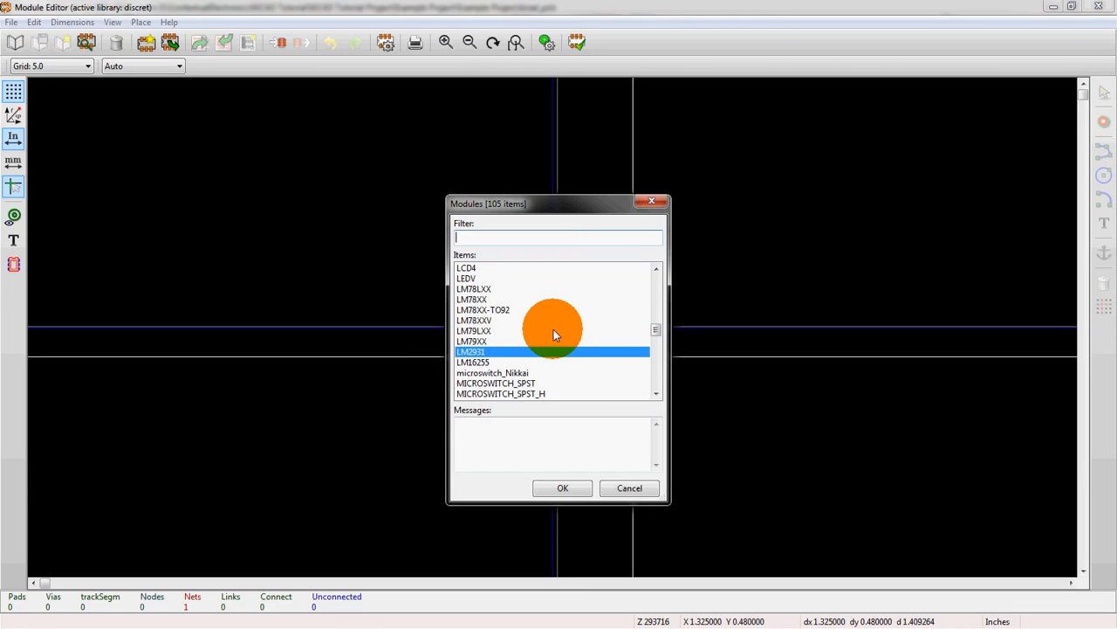
click(540, 307)
scroll(540, 306, down, 10)
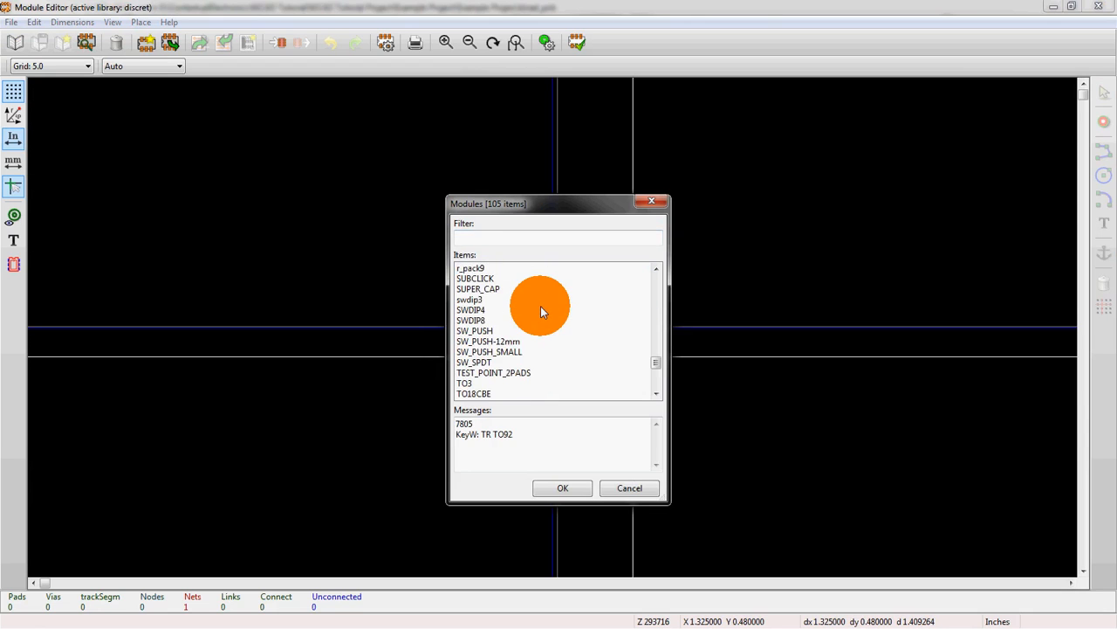
scroll(540, 306, down, 7)
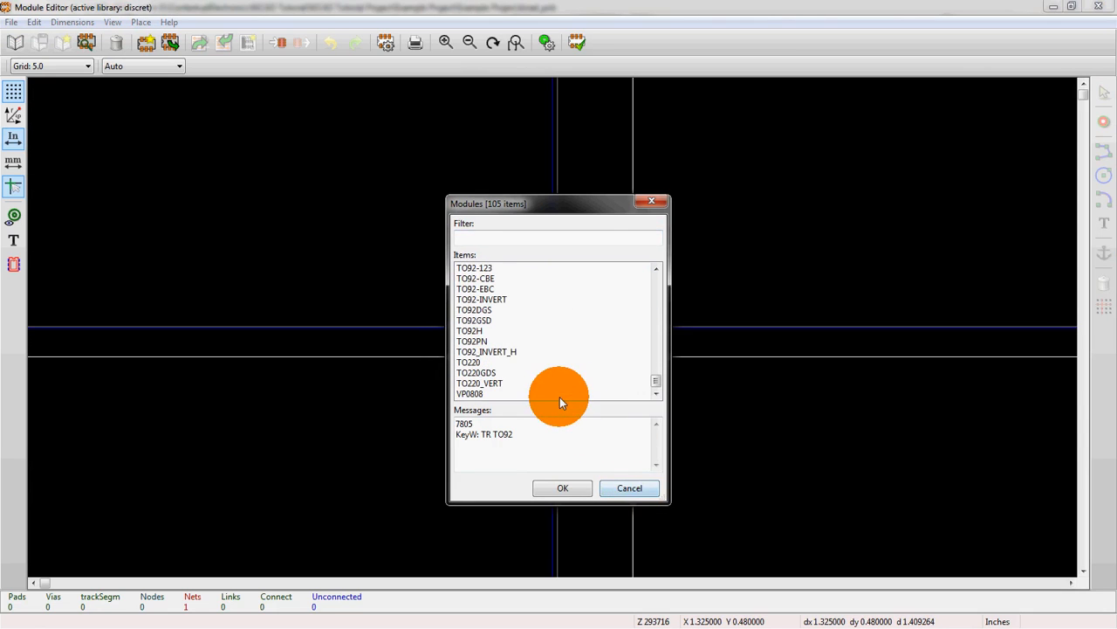
click(631, 486)
- Make pga_sockets the active library and load its U9 module into the editor
click(18, 42)
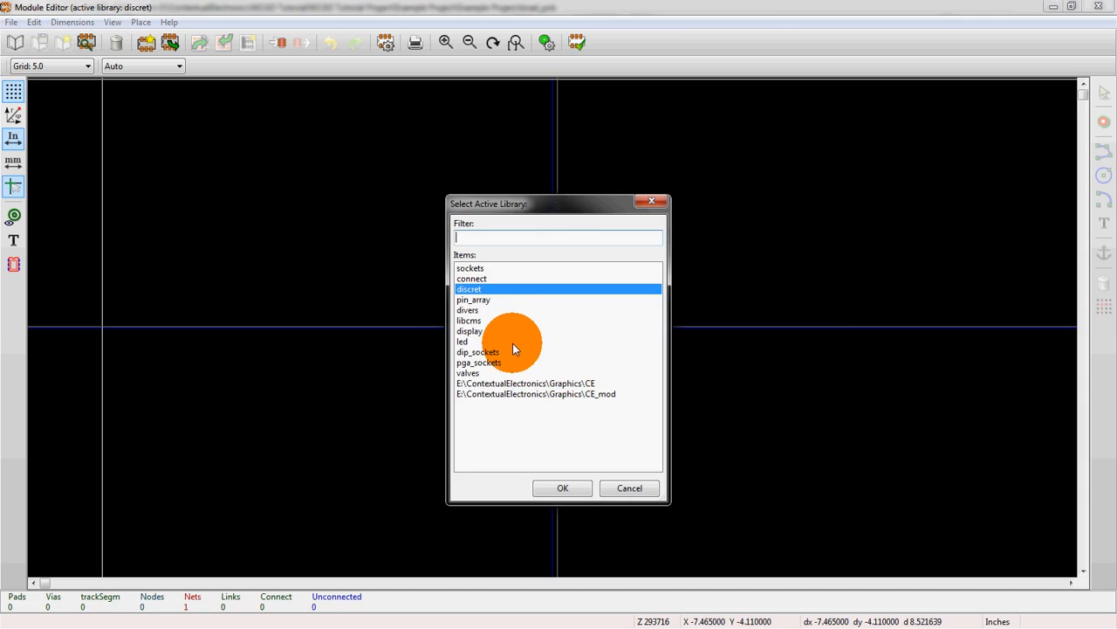
double_click(514, 365)
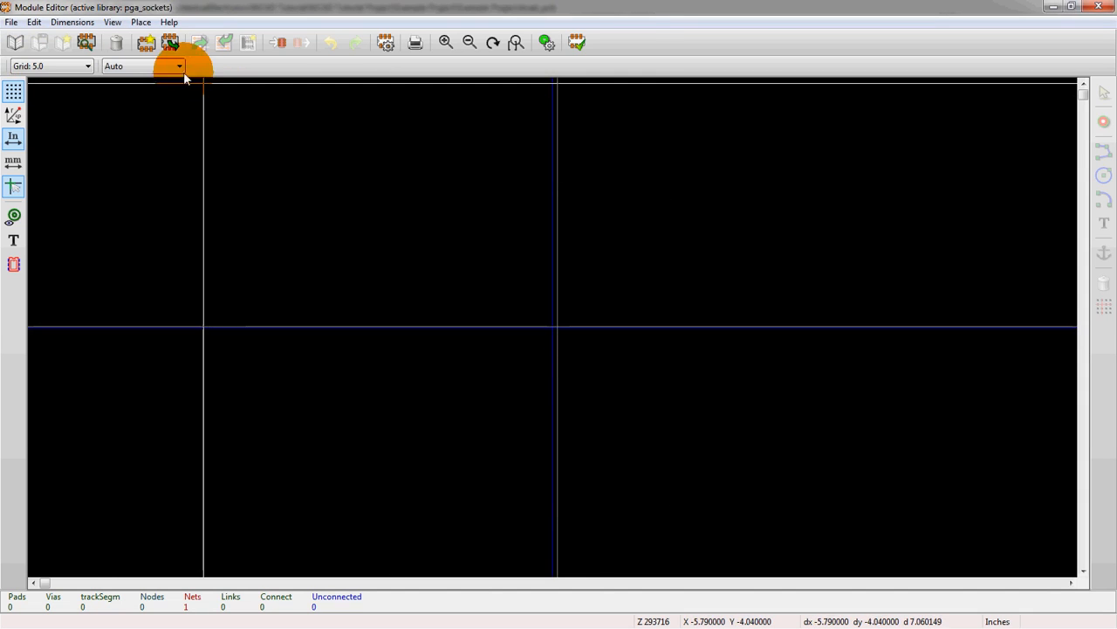
click(171, 41)
click(610, 349)
double_click(513, 268)
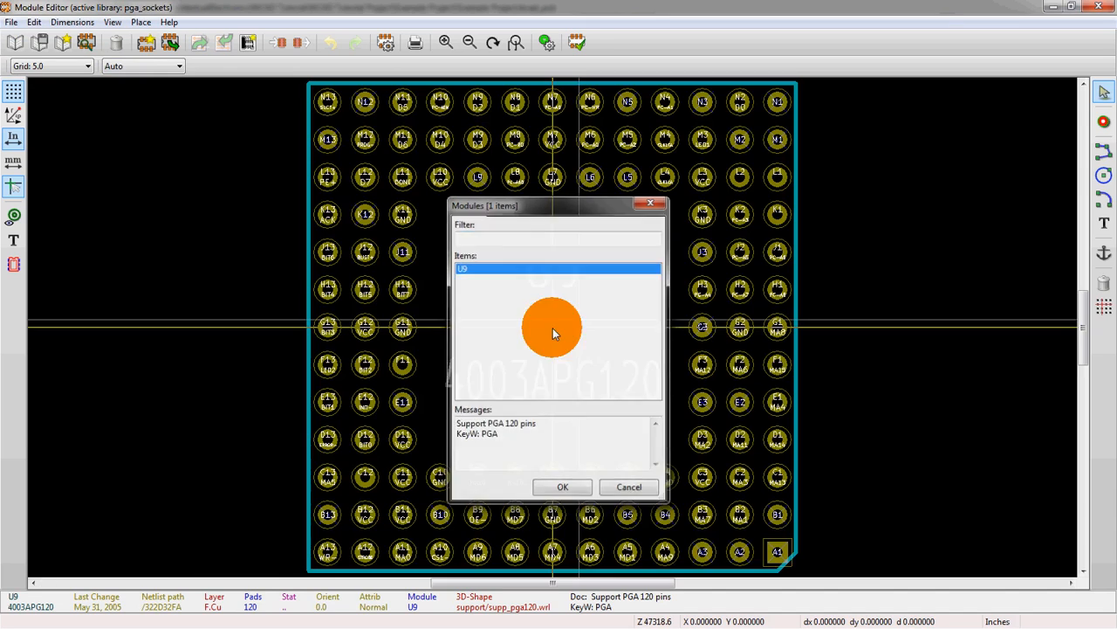
scroll(553, 378, down, 2)
scroll(551, 328, up, 2)
scroll(552, 327, down, 2)
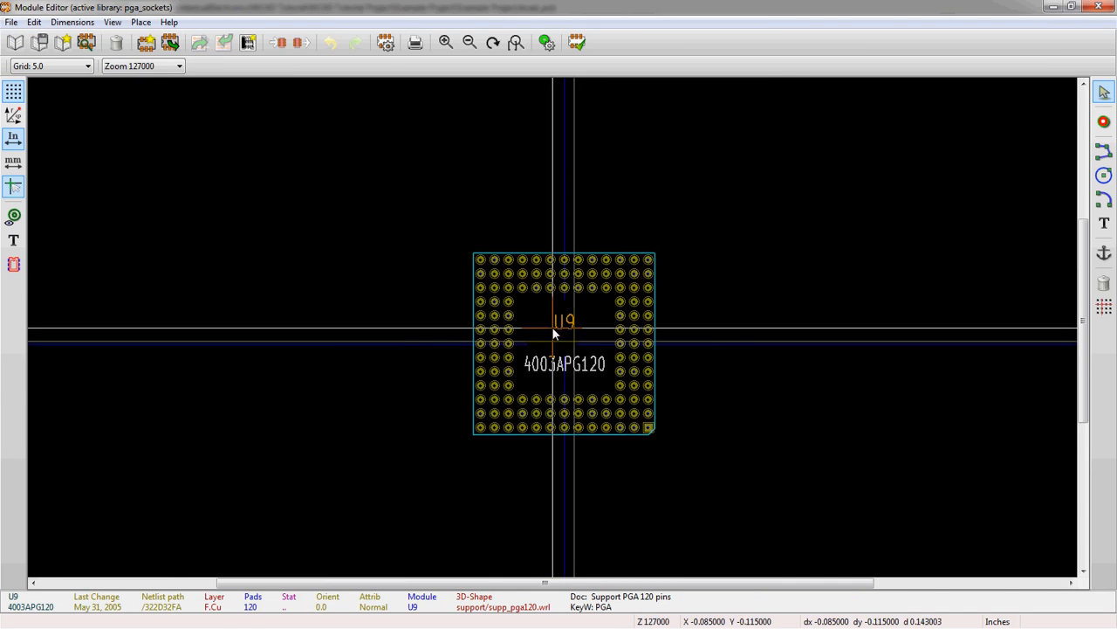
- Examine the U9 footprint's pad numbers and net names up close, switching the pads to outline display and back to filled
scroll(552, 326, up, 2)
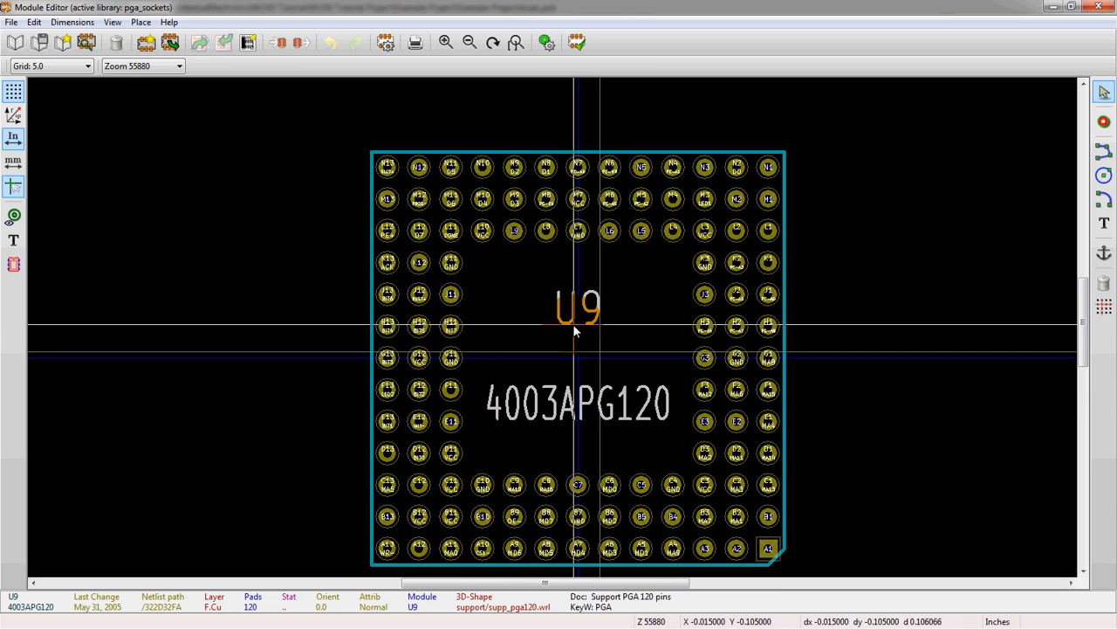
scroll(573, 324, down, 2)
scroll(553, 327, up, 3)
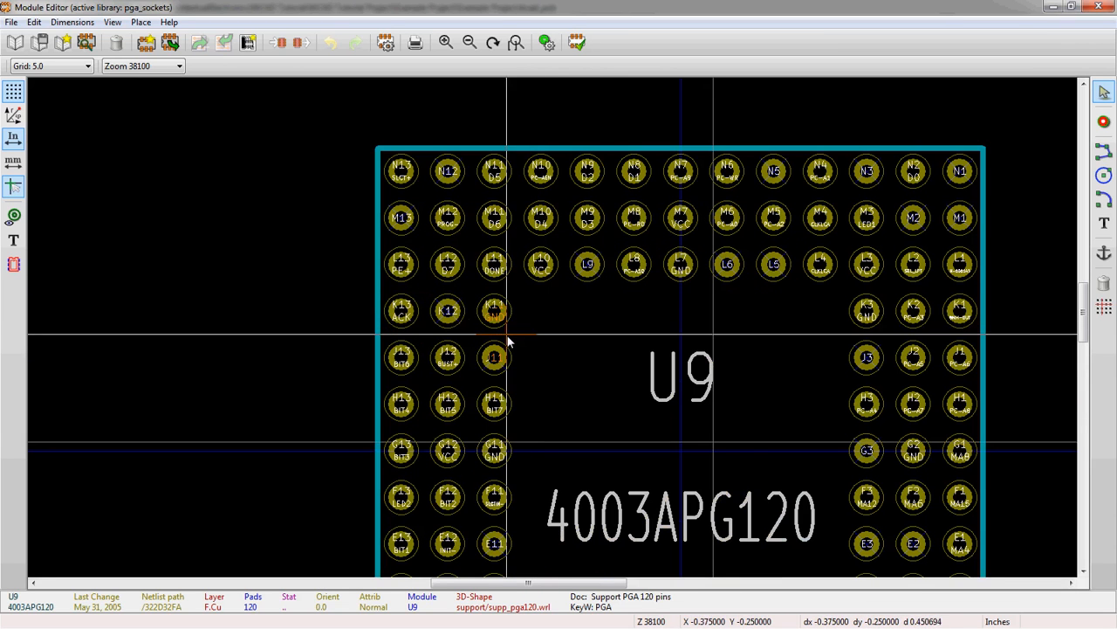
scroll(316, 269, up, 1)
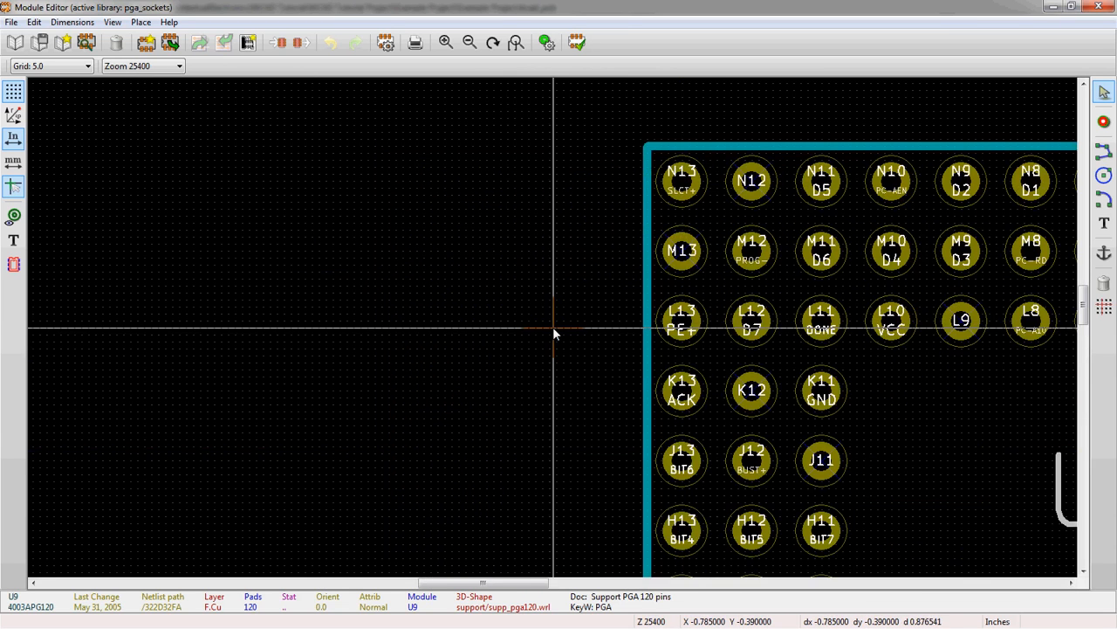
scroll(553, 331, down, 2)
scroll(553, 333, up, 3)
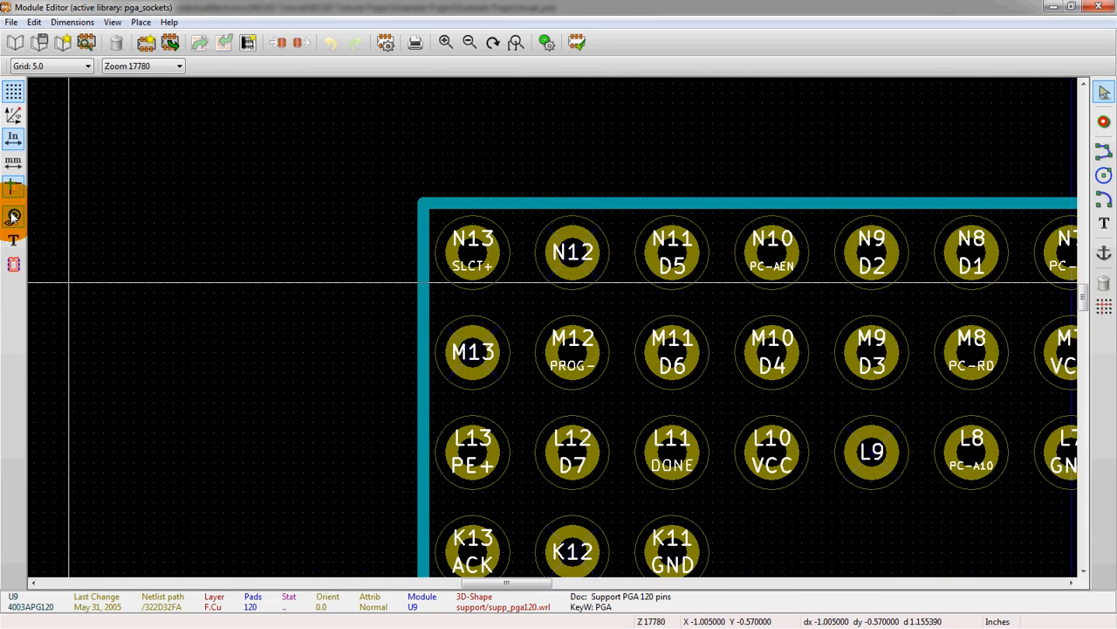
click(13, 217)
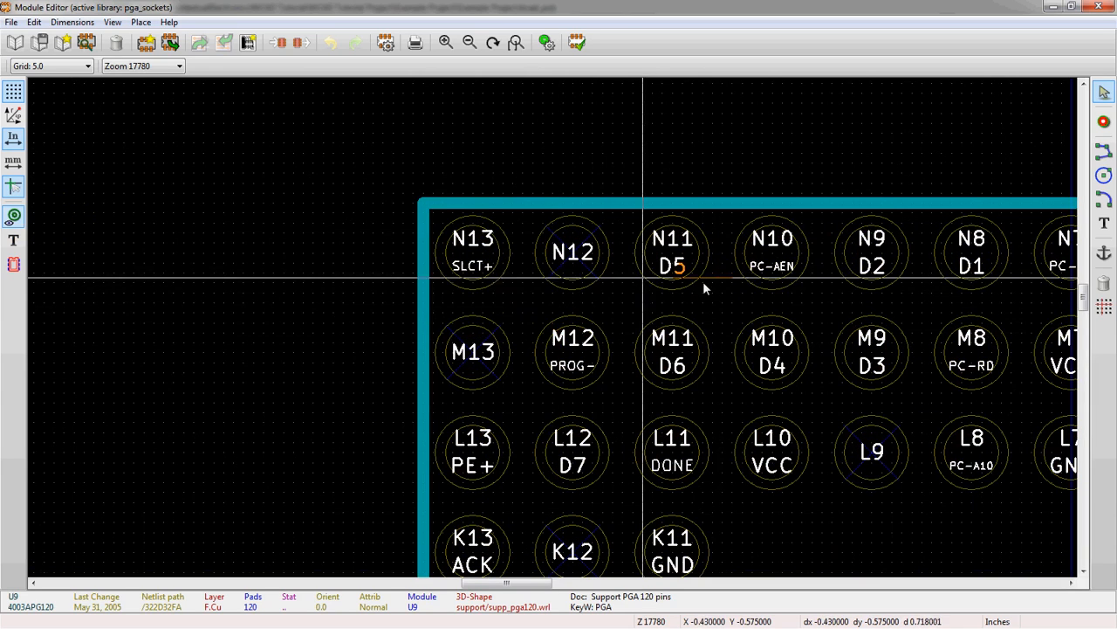
scroll(552, 327, down, 2)
scroll(551, 326, down, 1)
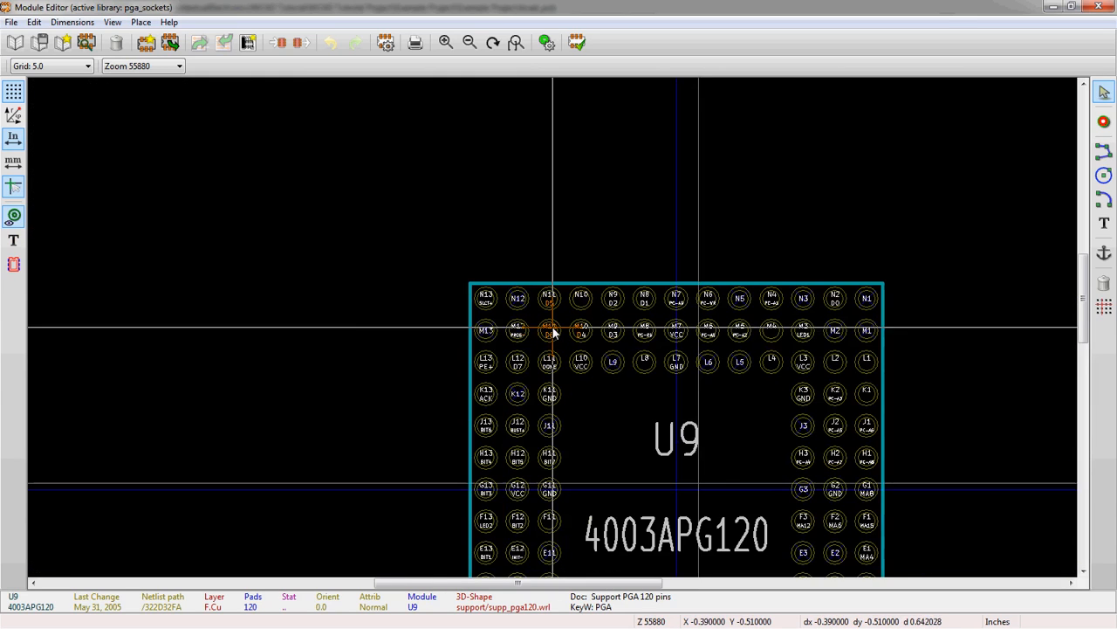
scroll(552, 326, up, 2)
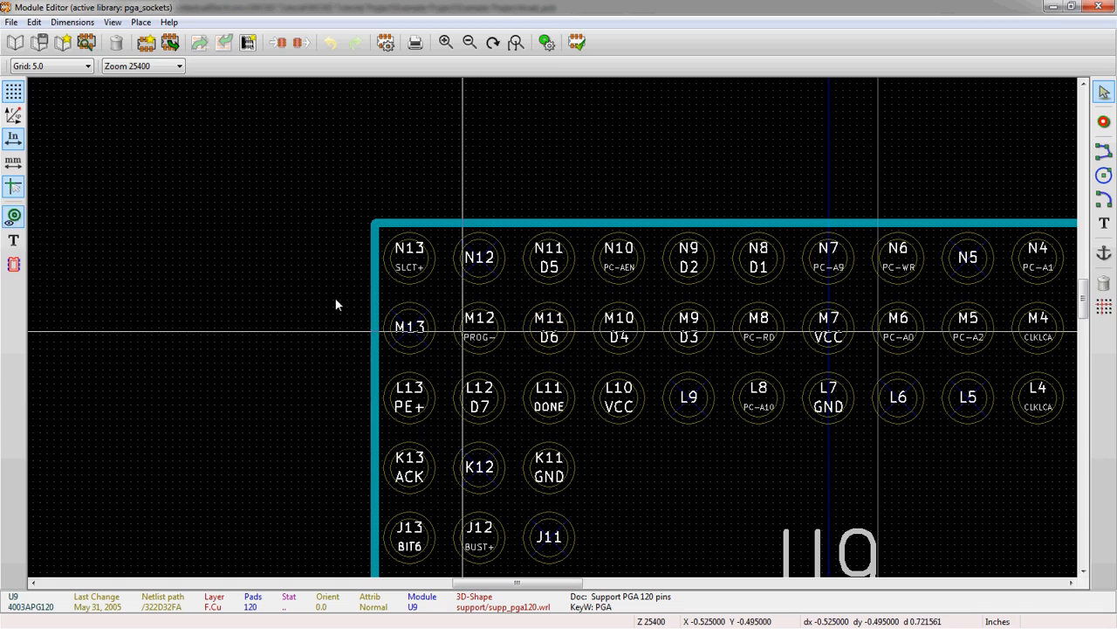
click(13, 217)
scroll(476, 380, down, 3)
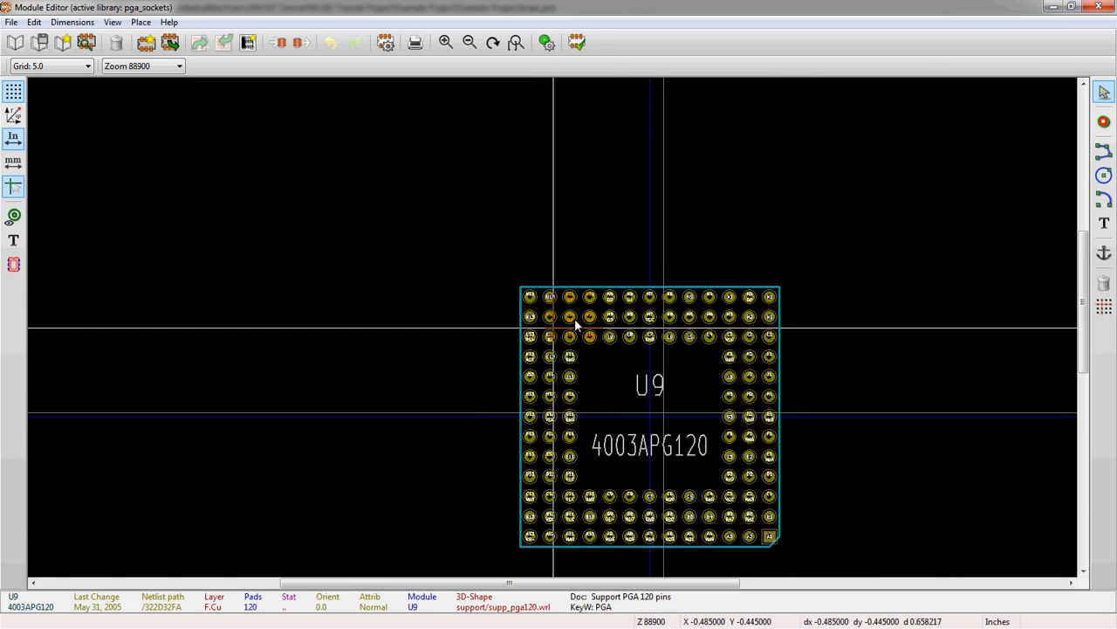
- Add a pad beside the U9 text at X 0.225 in, Y -0.190 in, and view its properties without changing them
scroll(789, 321, up, 1)
scroll(962, 319, down, 1)
scroll(371, 384, up, 1)
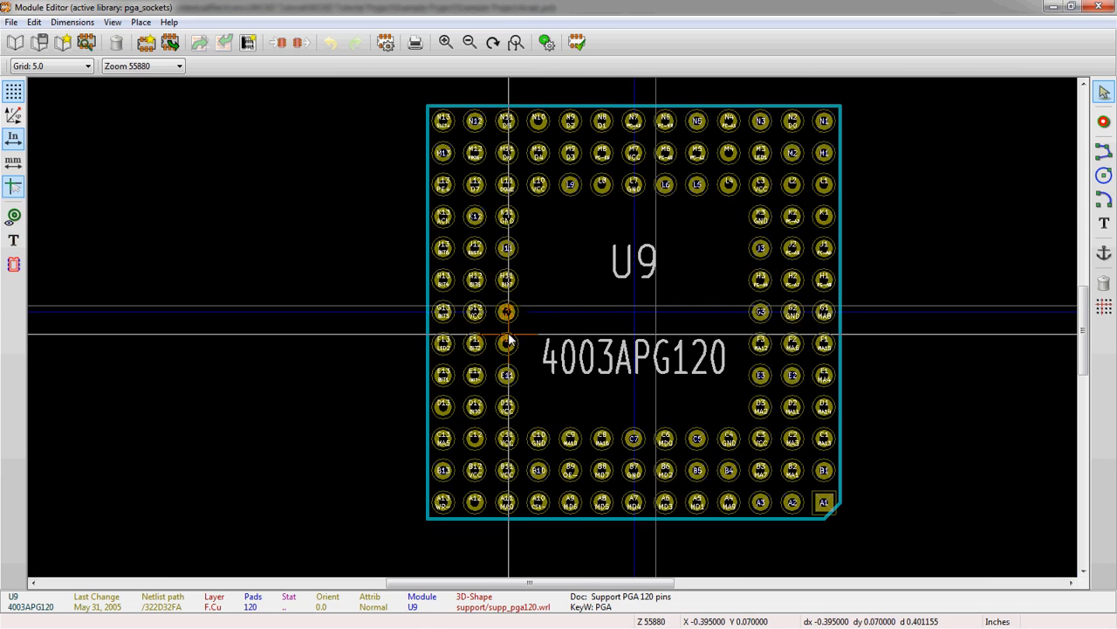
scroll(690, 269, up, 1)
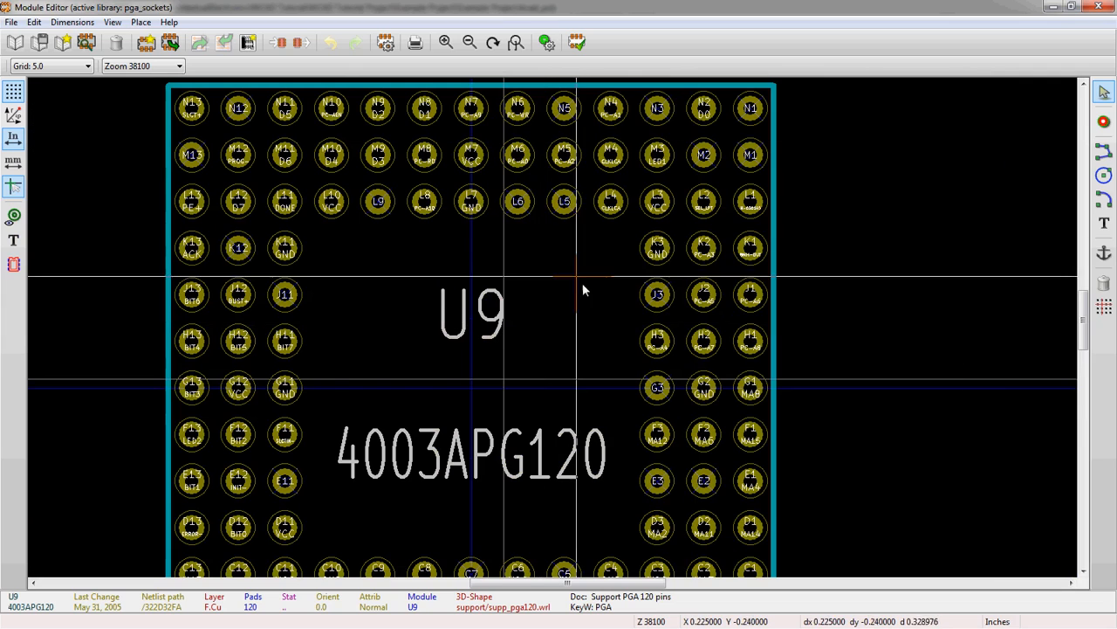
click(1103, 121)
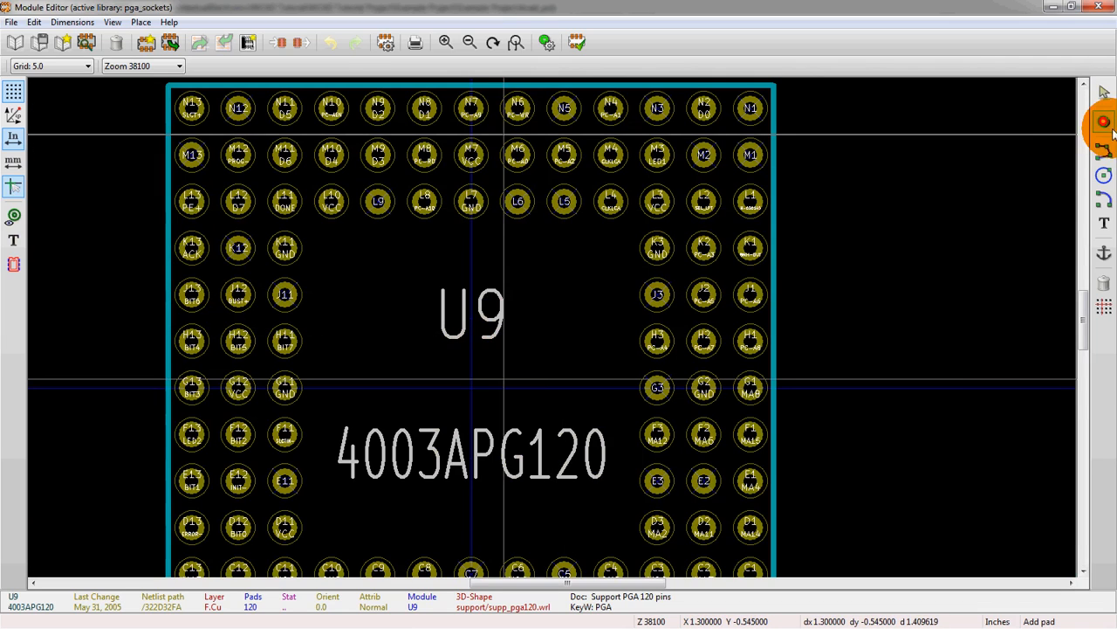
click(575, 299)
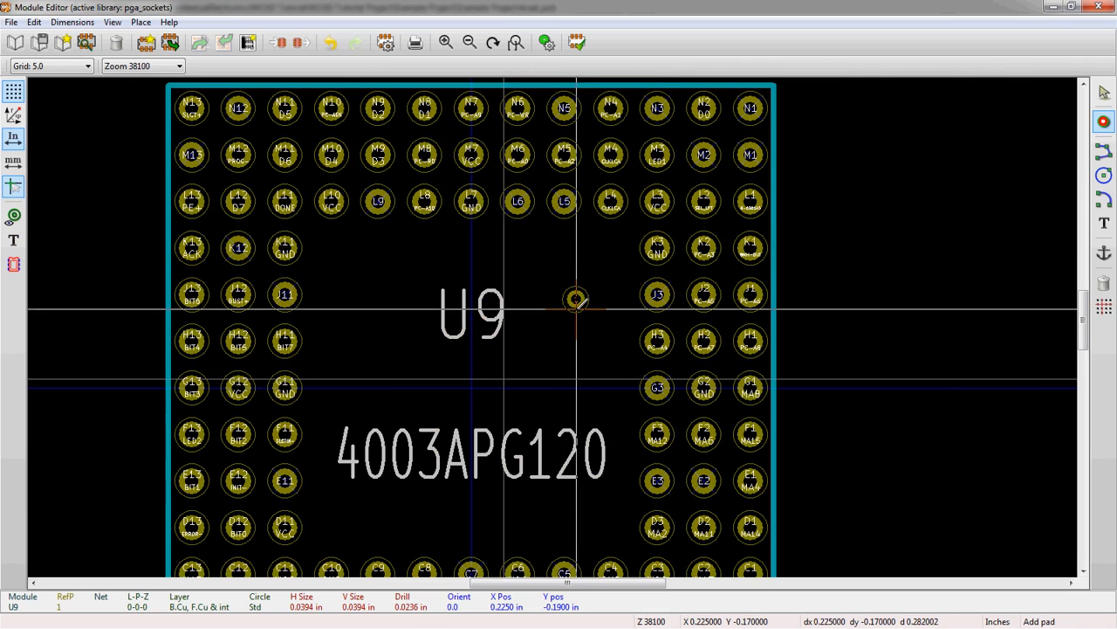
double_click(577, 298)
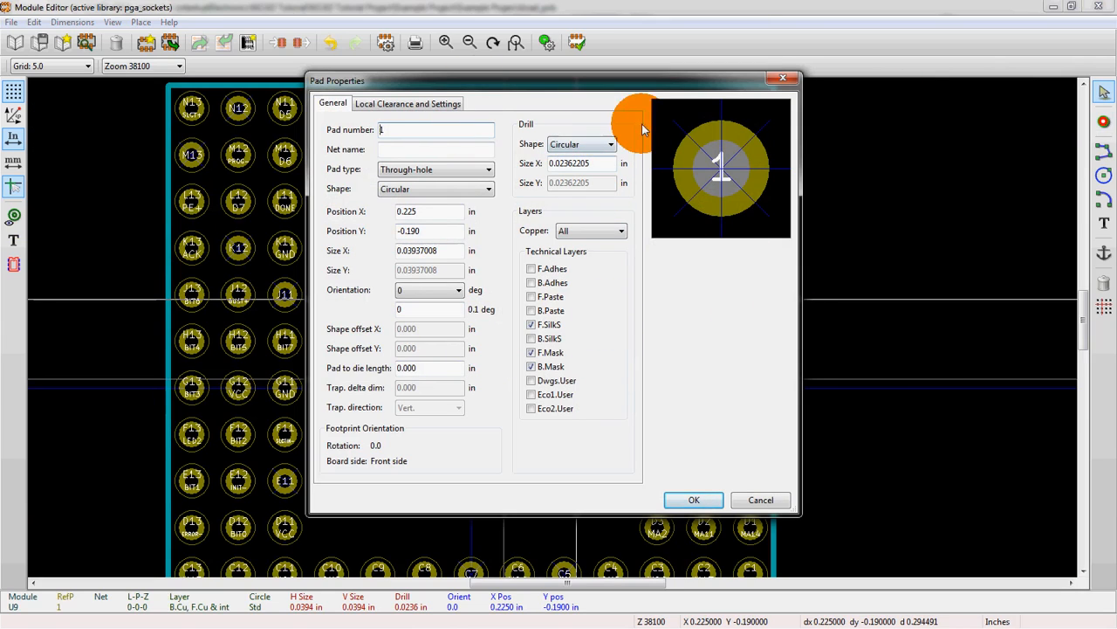
click(786, 85)
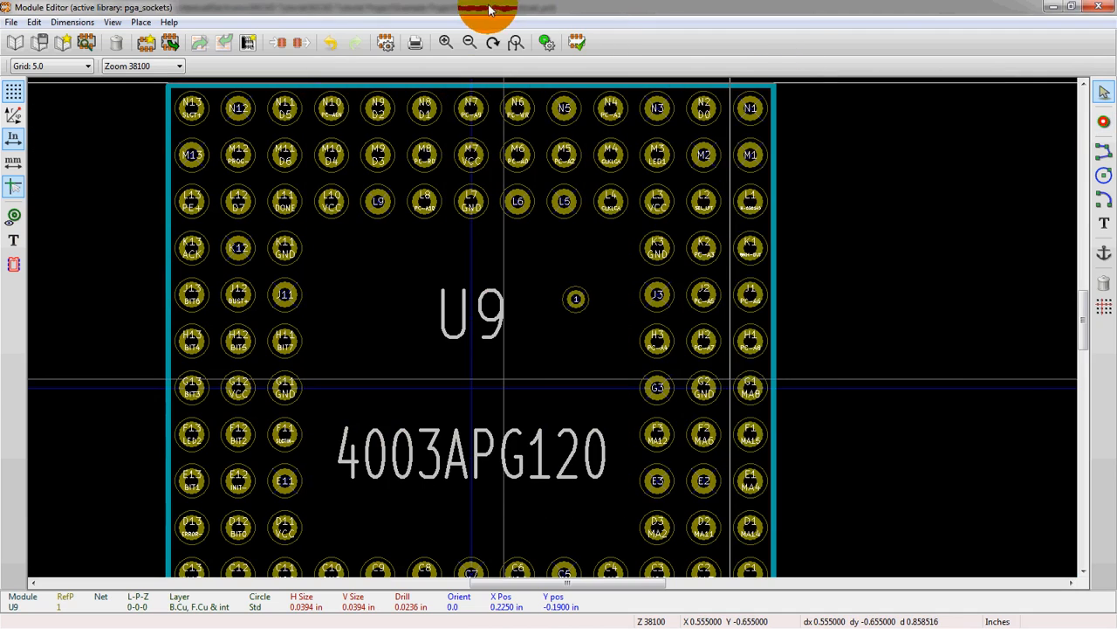
- View the pga_sockets library's module deletion list without deleting anything, and close the module editor to return to the board
scroll(751, 349, down, 3)
scroll(549, 330, up, 1)
click(85, 42)
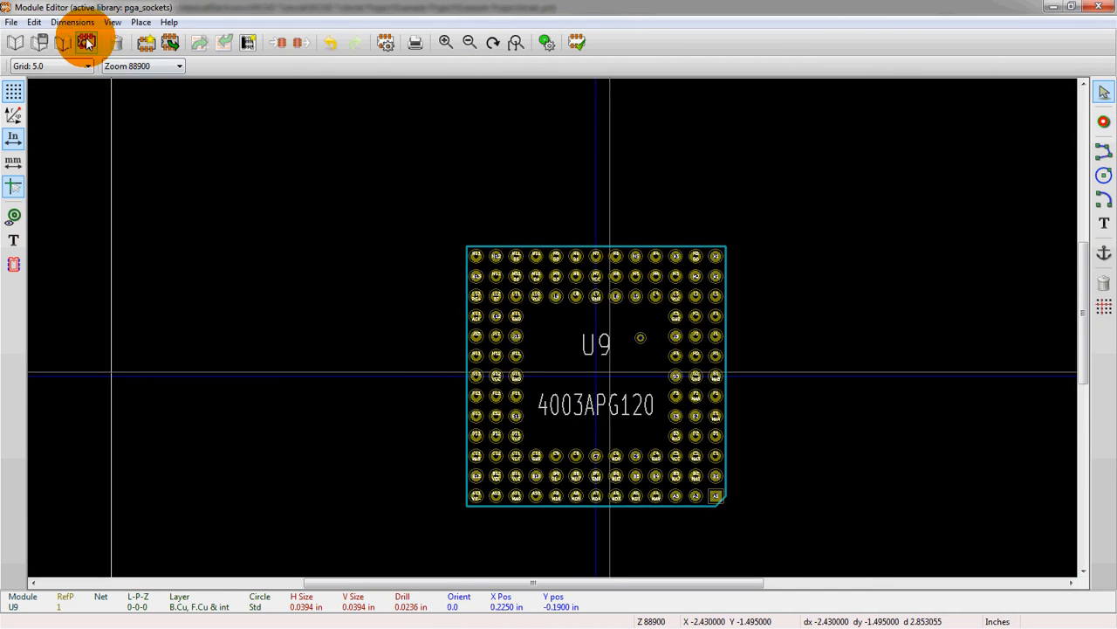
click(119, 44)
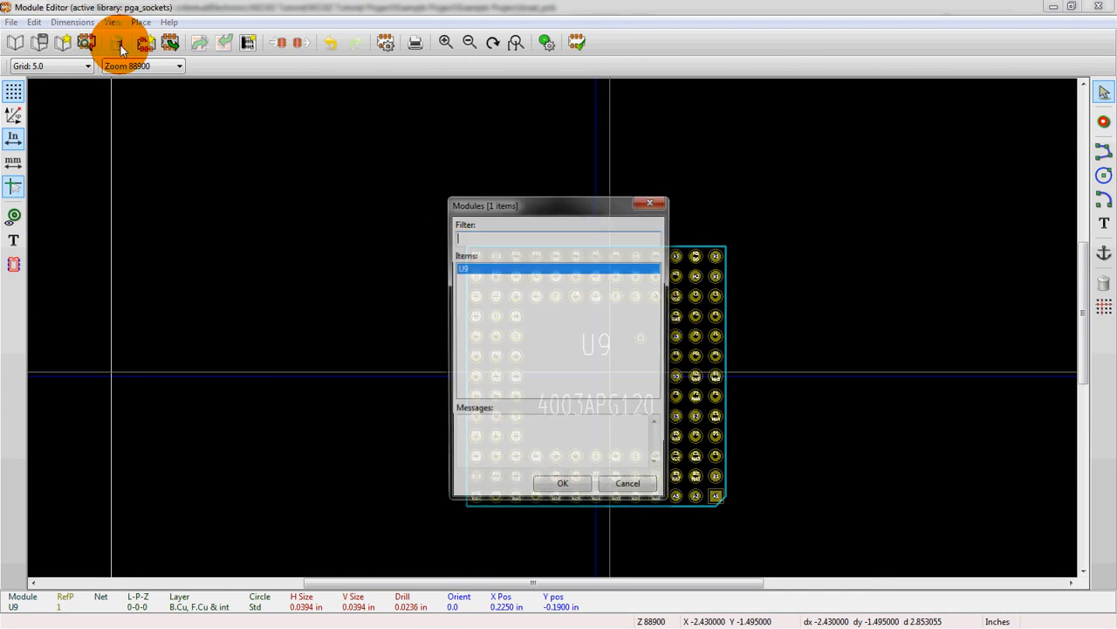
click(599, 285)
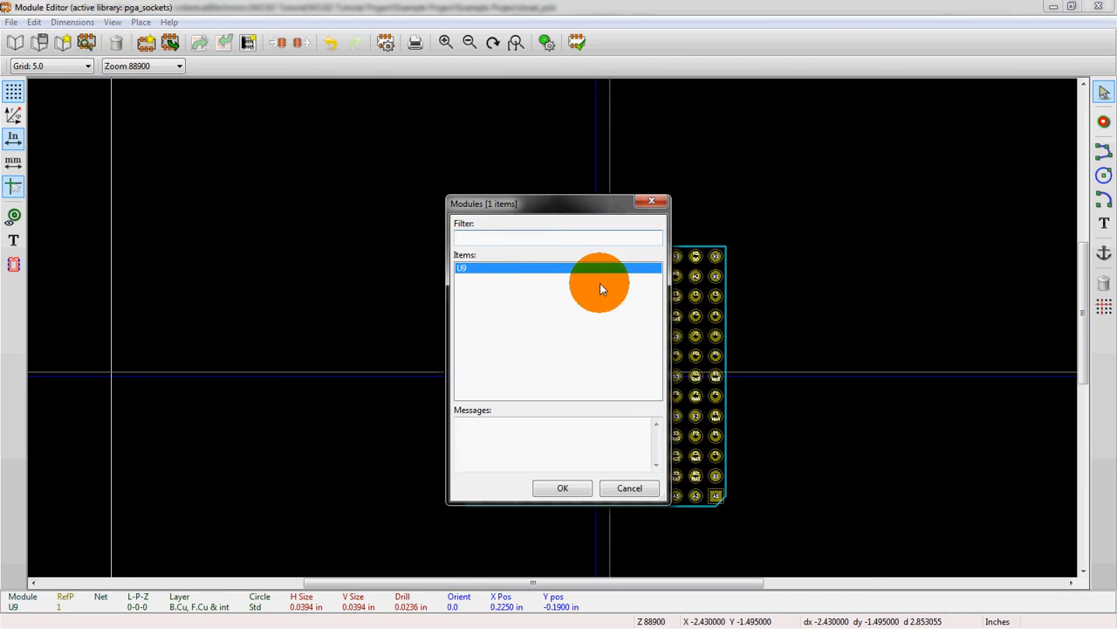
click(619, 489)
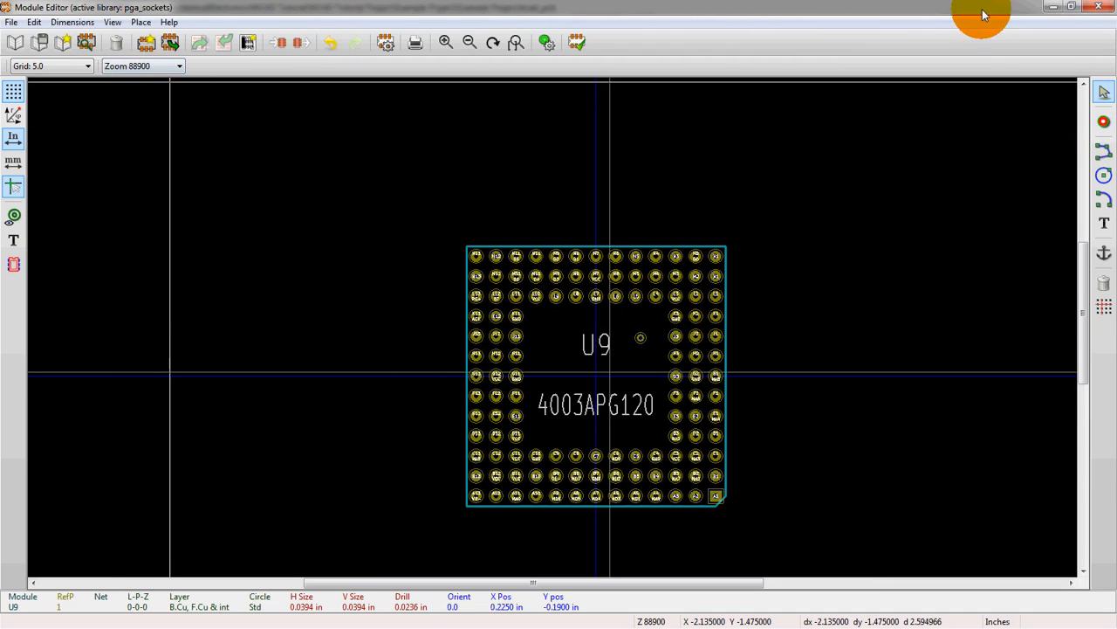
click(1097, 9)
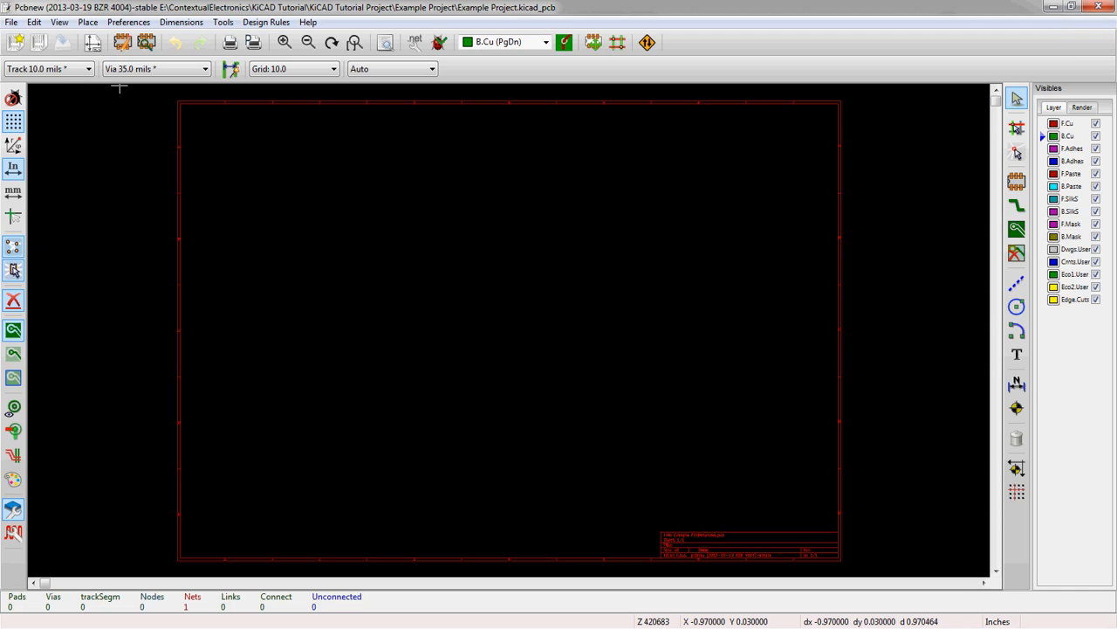